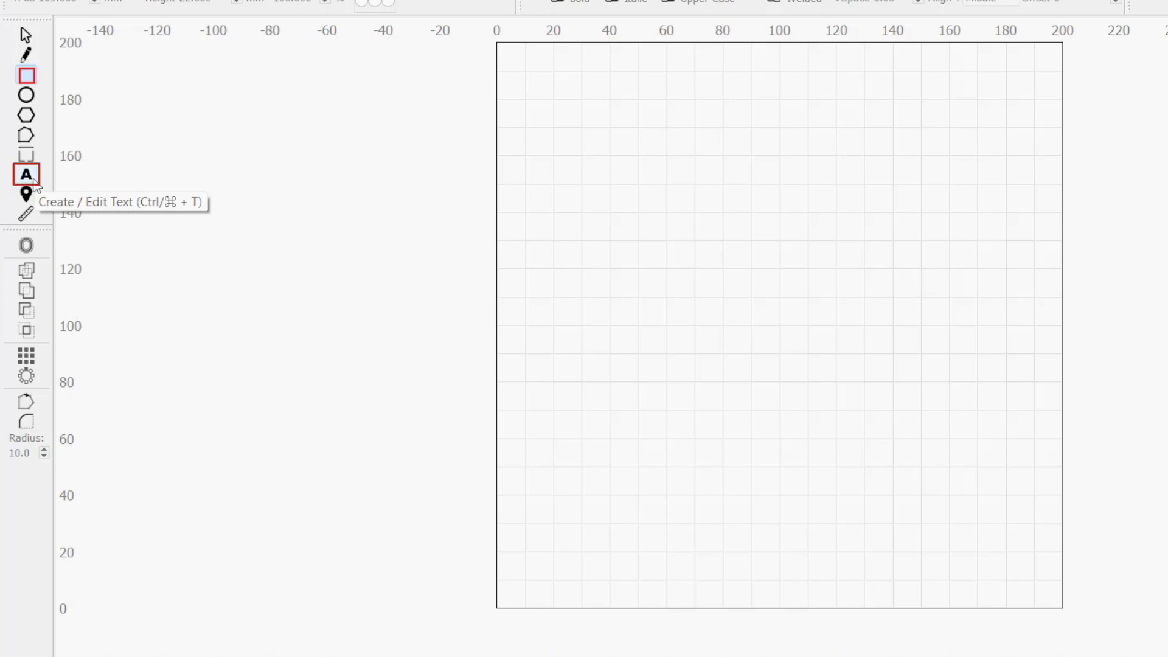
Add the text "LightBurn" in 25 mm high Arial near the middle of the workspace, at about X 100, Y 105
{"action": "left_click", "coordinate": [32, 178]}
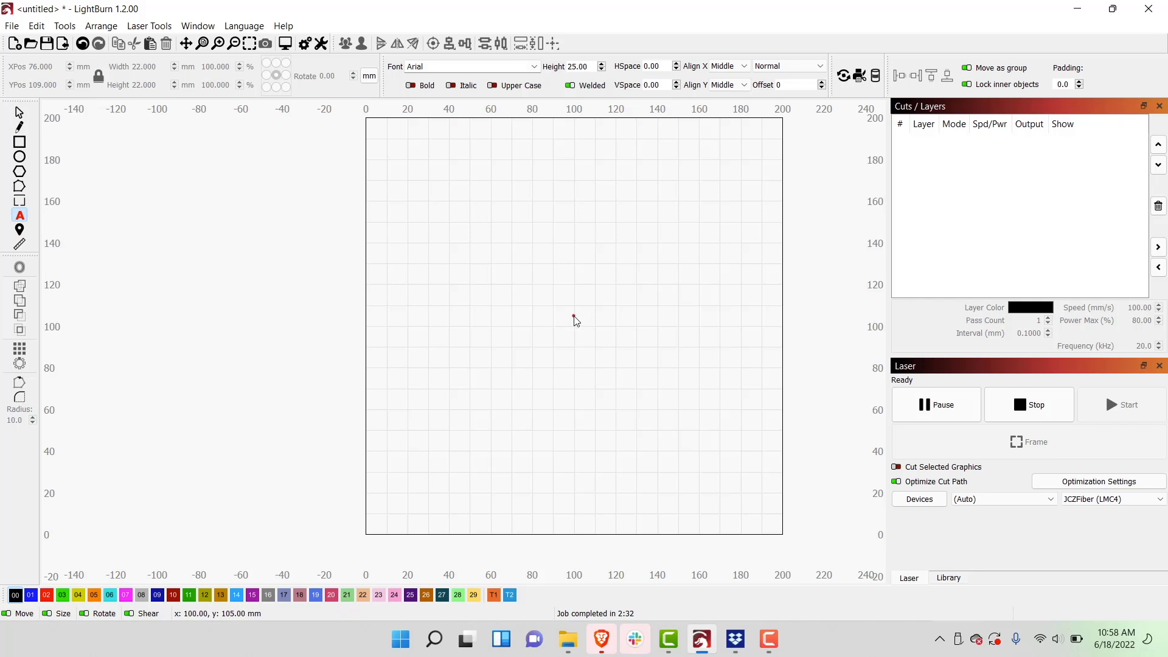
{"action": "left_click", "coordinate": [574, 317]}
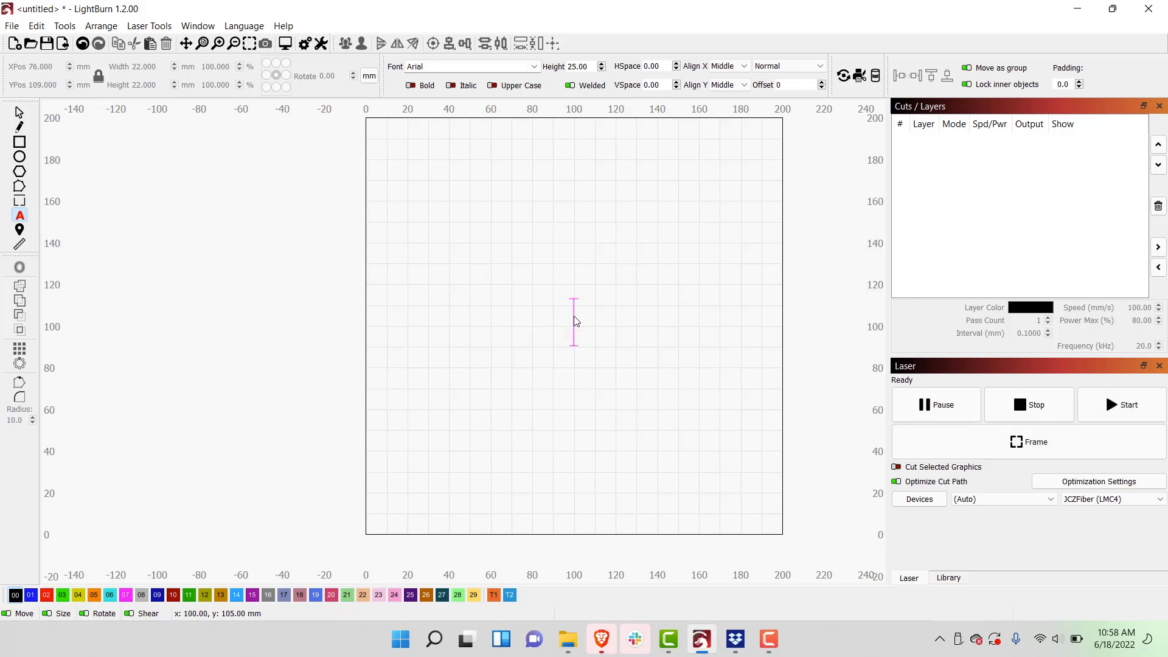
{"action": "type", "text": "Light"}
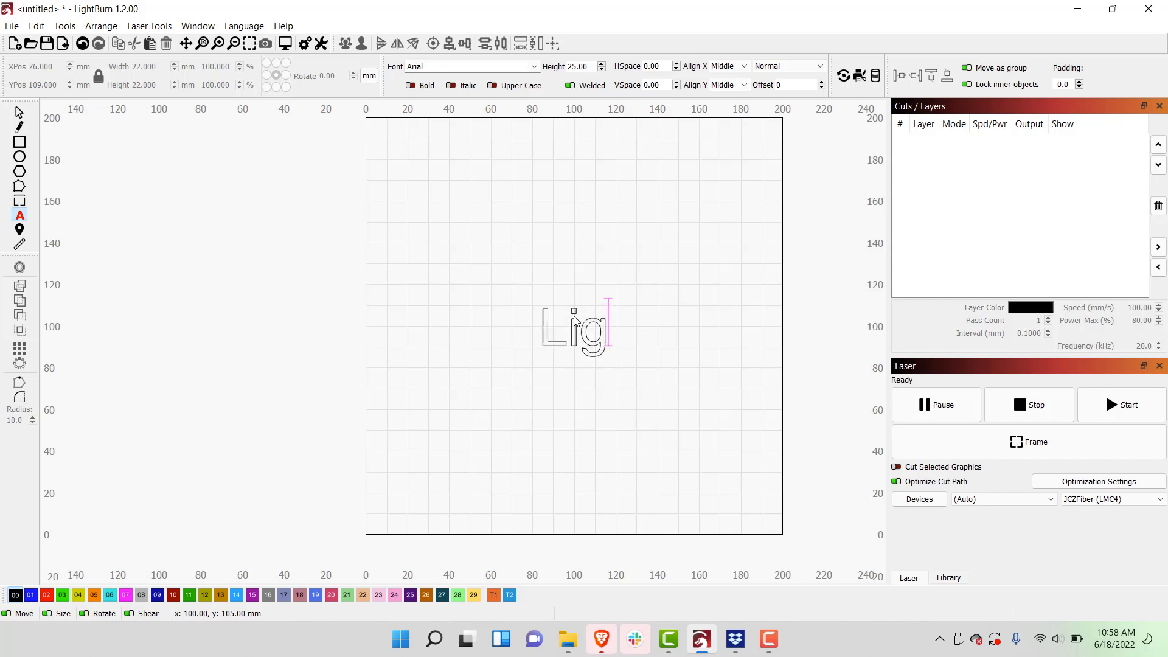
{"action": "type", "text": "Burn"}
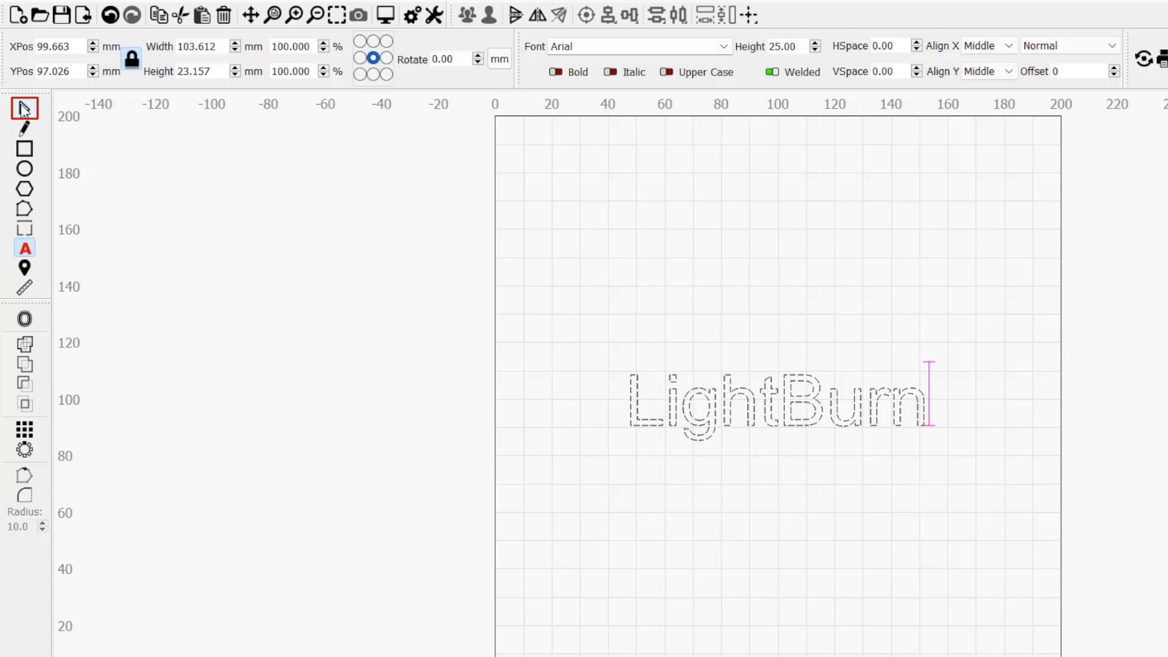
Move the LightBurn text to about X 100, Y 98 and scale it down to about 94 mm wide
{"action": "left_click", "coordinate": [24, 110]}
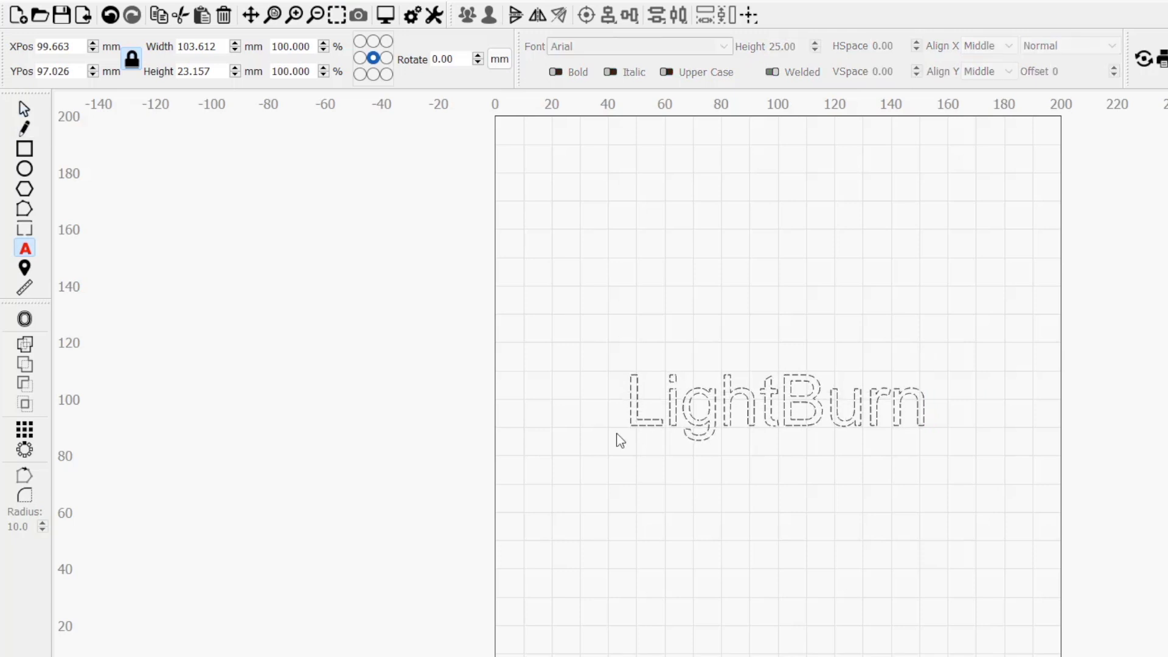
{"action": "left_click", "coordinate": [776, 406]}
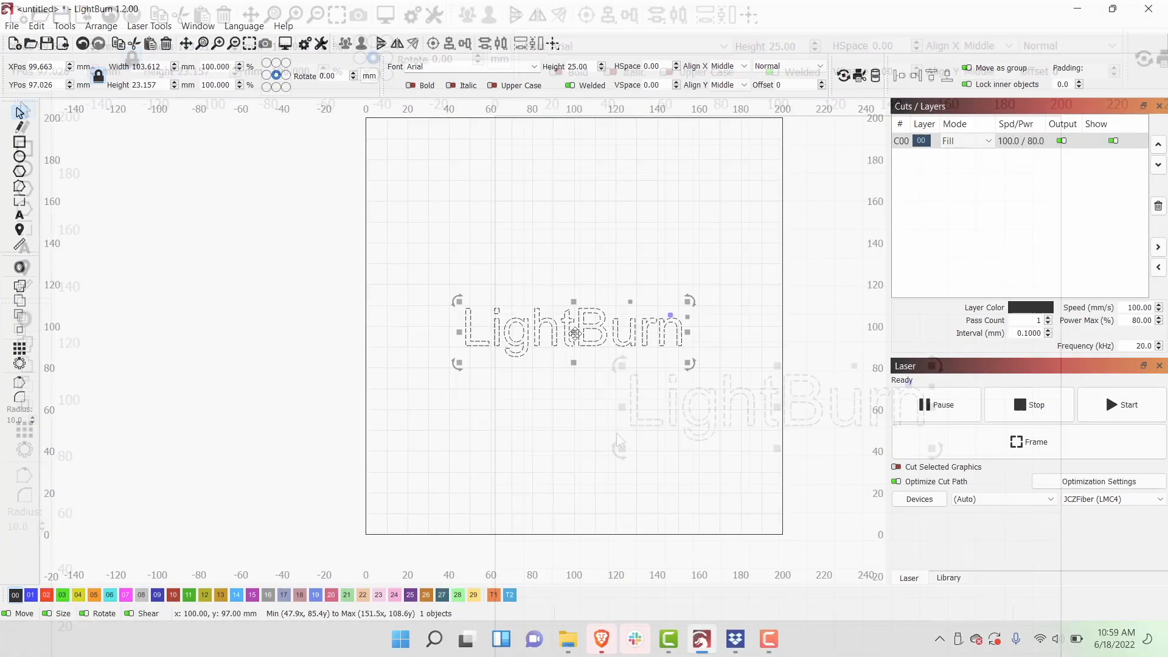
{"action": "left_click_drag", "start_coordinate": [572, 341], "coordinate": [582, 343]}
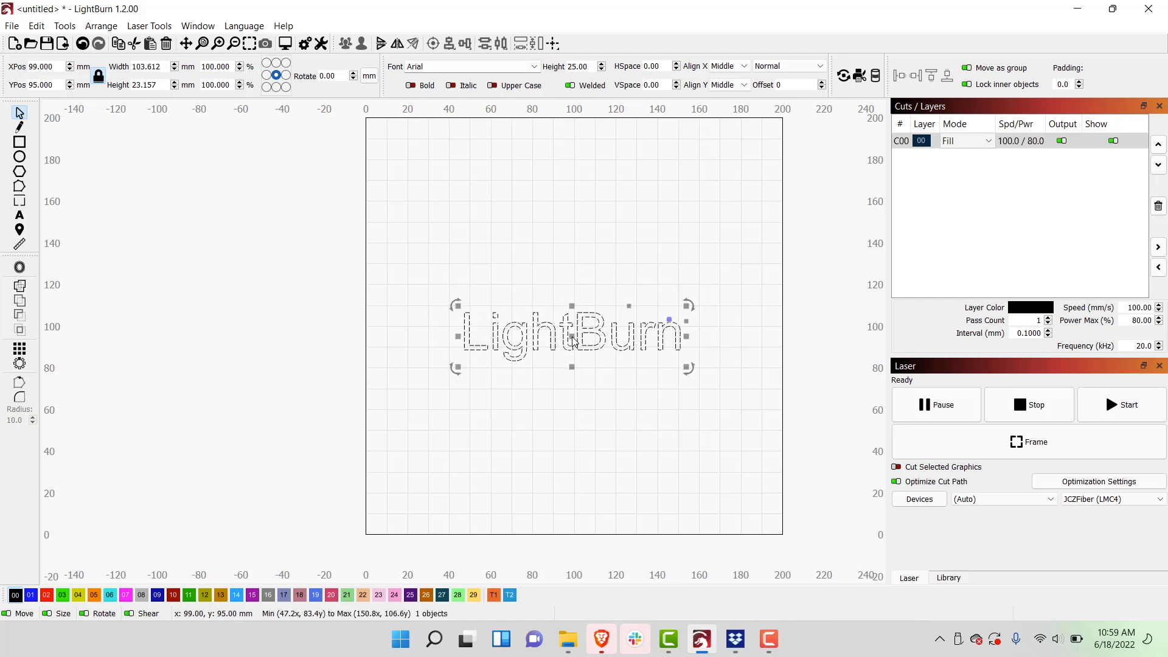
{"action": "left_click_drag", "start_coordinate": [688, 365], "coordinate": [666, 348]}
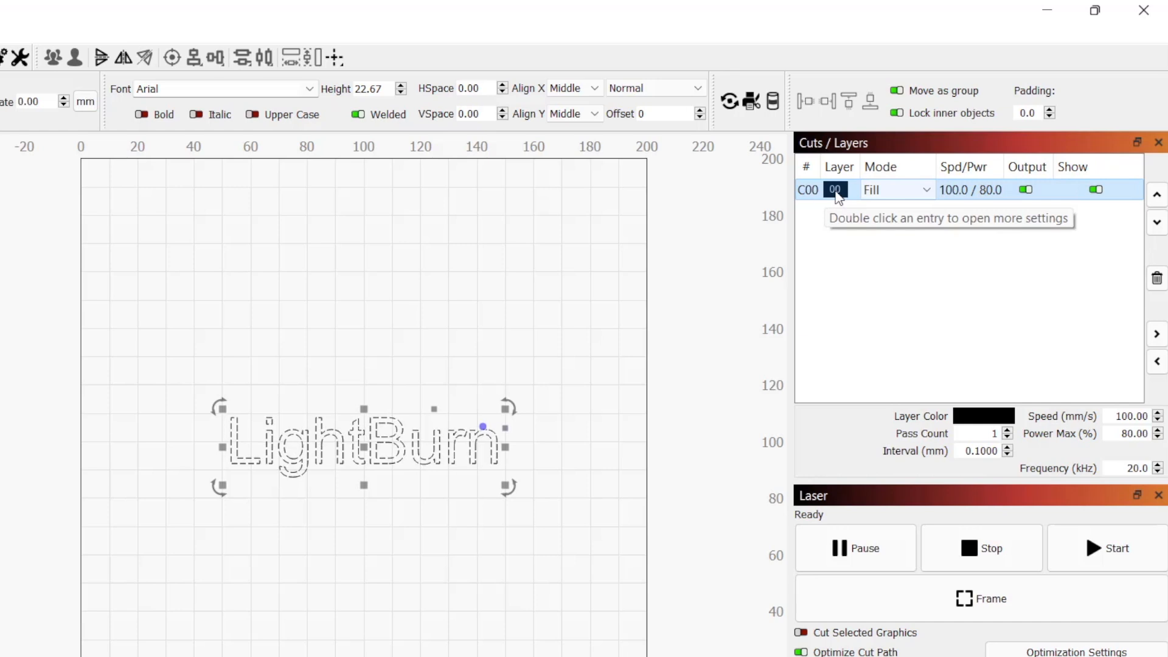
Set the text's layer C00 to Line mode with a maximum power of 60%
{"action": "left_click", "coordinate": [928, 191]}
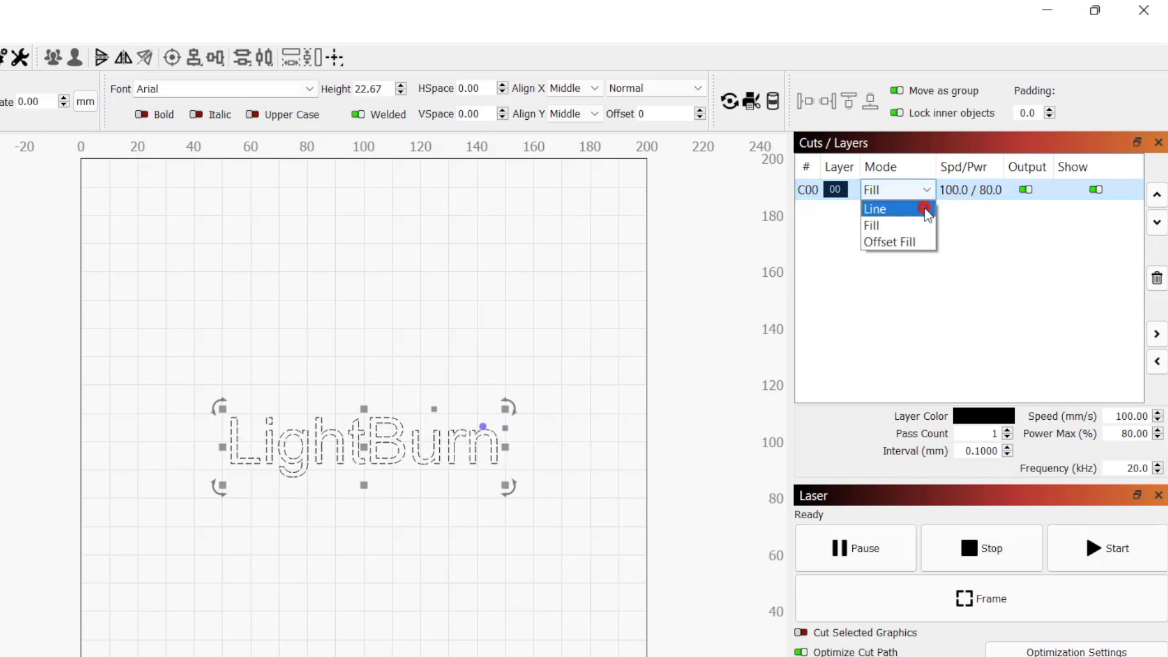
{"action": "left_click", "coordinate": [921, 208]}
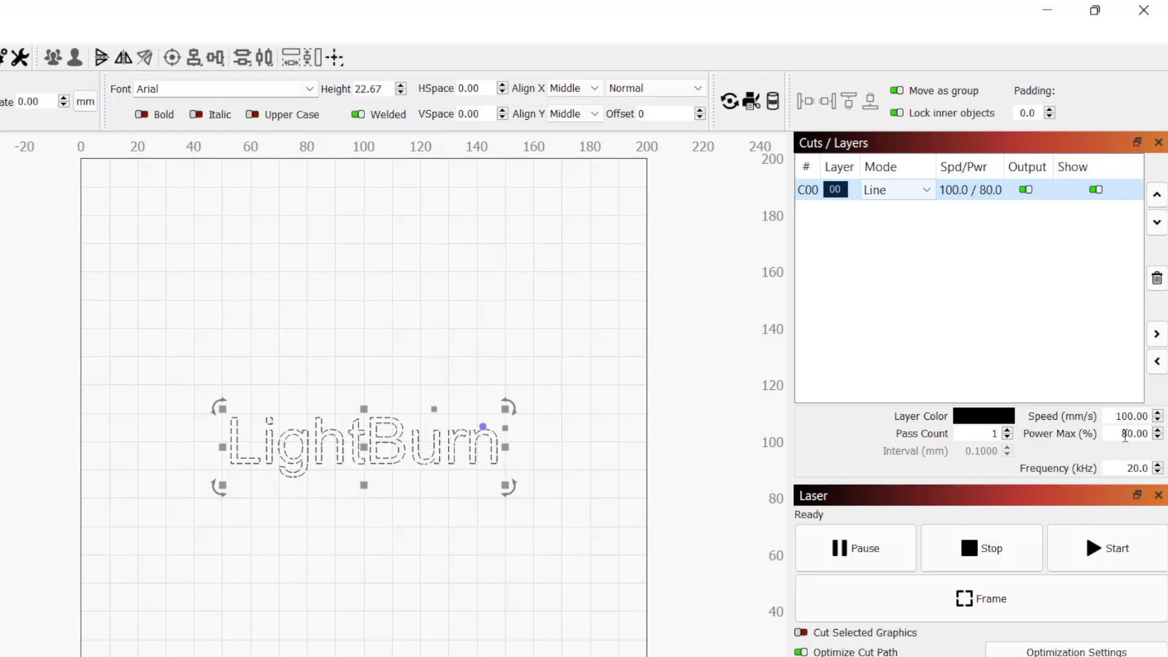
{"action": "left_click_drag", "start_coordinate": [1118, 436], "coordinate": [1148, 440]}
{"action": "type", "text": "6"}
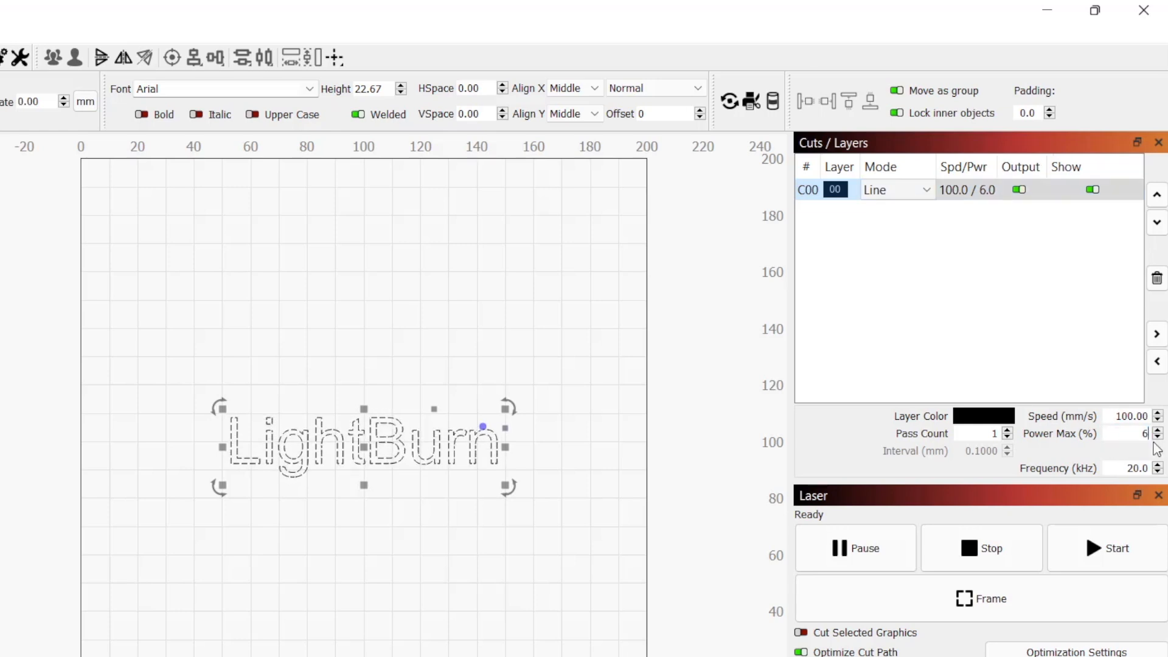
{"action": "type", "text": "0"}
{"action": "key", "text": "Return"}
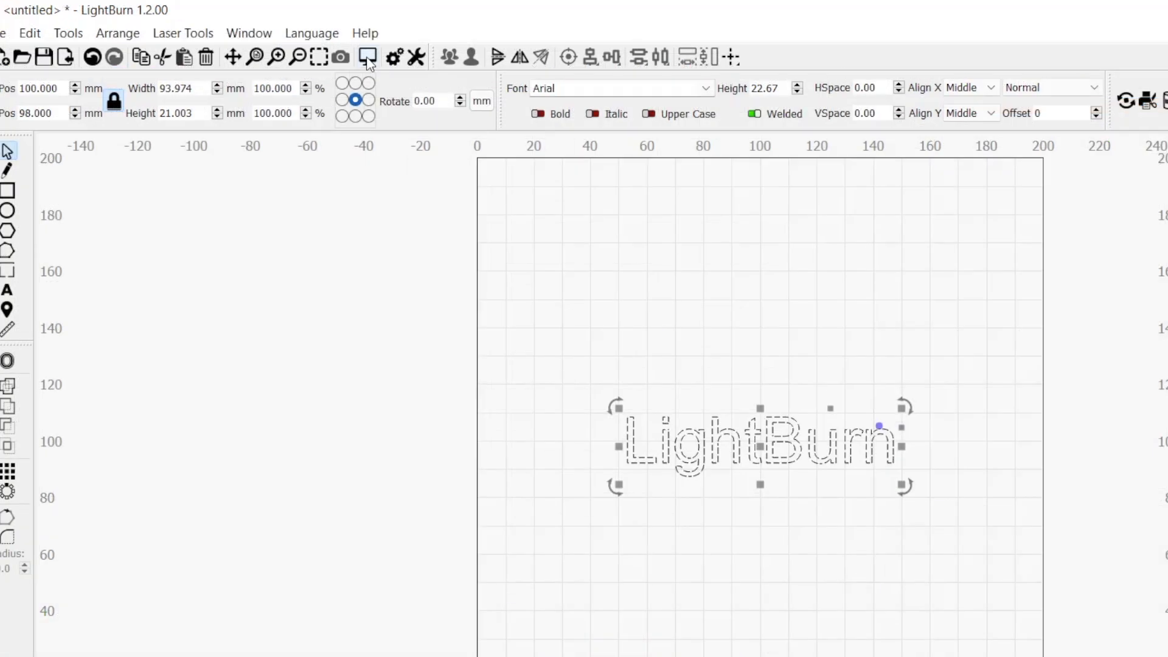
Preview the outlined text's laser path, play the cut simulation and close the preview
{"action": "left_click", "coordinate": [369, 60]}
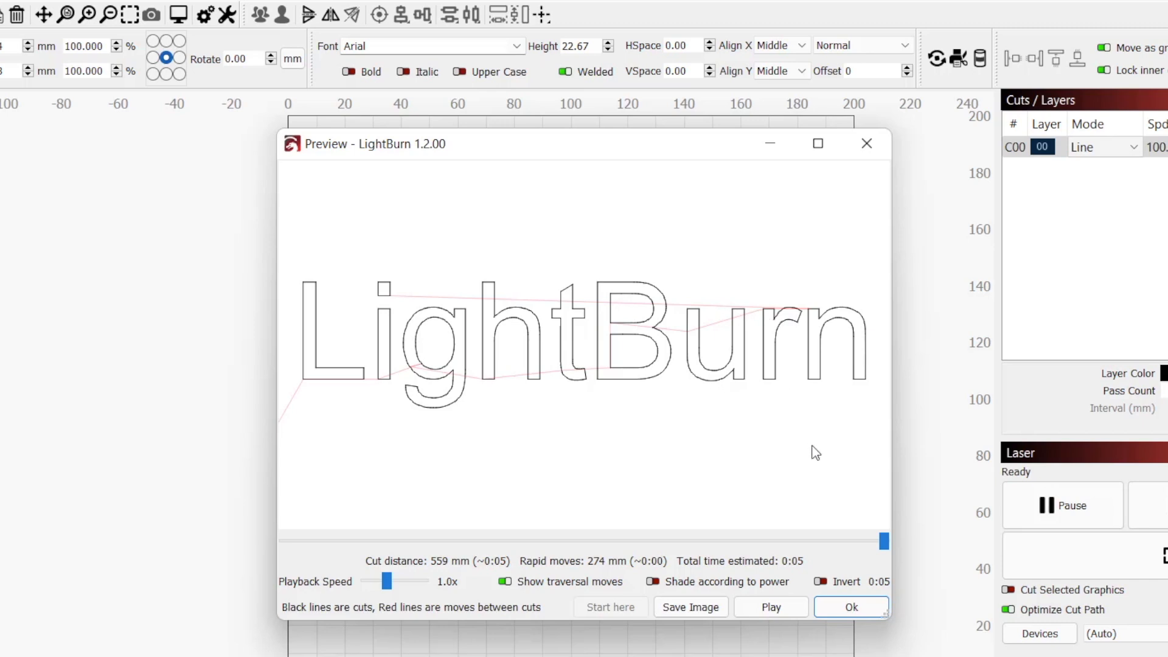
{"action": "left_click", "coordinate": [765, 608]}
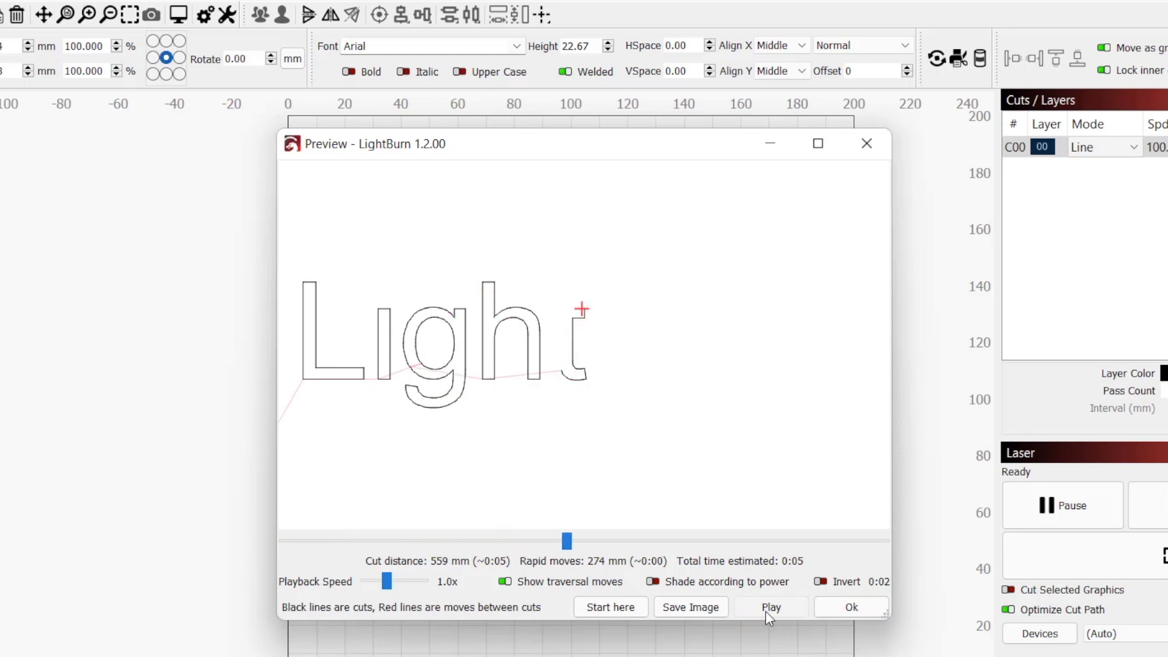
{"action": "left_click", "coordinate": [881, 539]}
{"action": "mouse_move", "coordinate": [882, 541]}
{"action": "left_mouse_down"}
{"action": "mouse_move", "coordinate": [626, 546]}
{"action": "mouse_move", "coordinate": [887, 560]}
{"action": "left_mouse_up"}
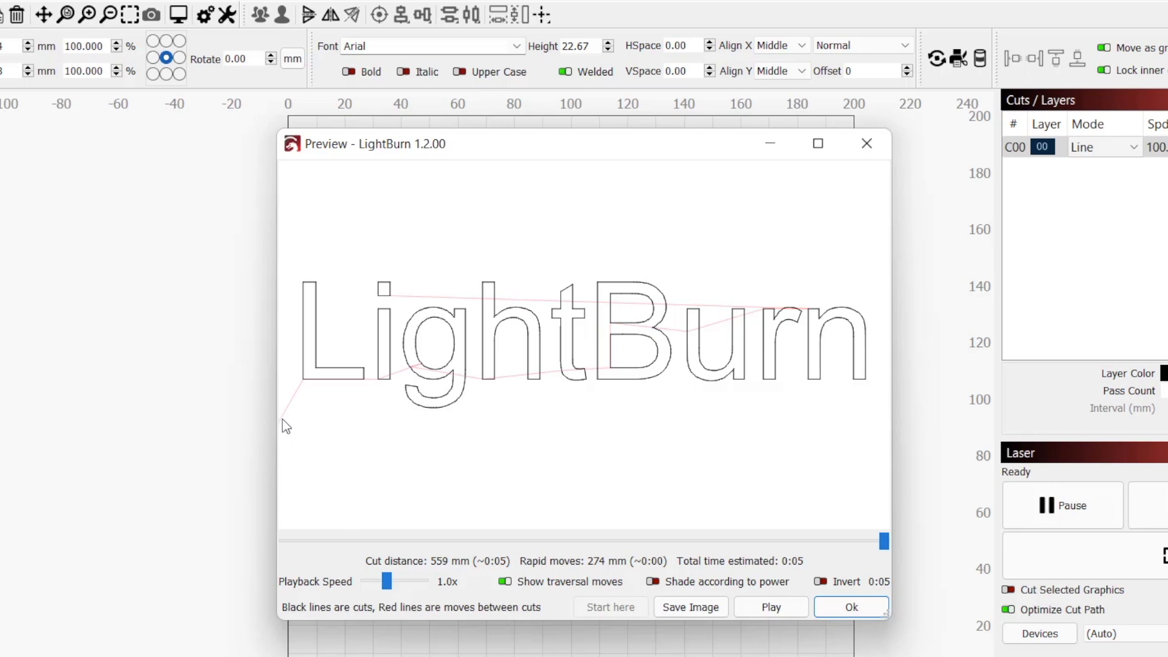
{"action": "left_click", "coordinate": [852, 606]}
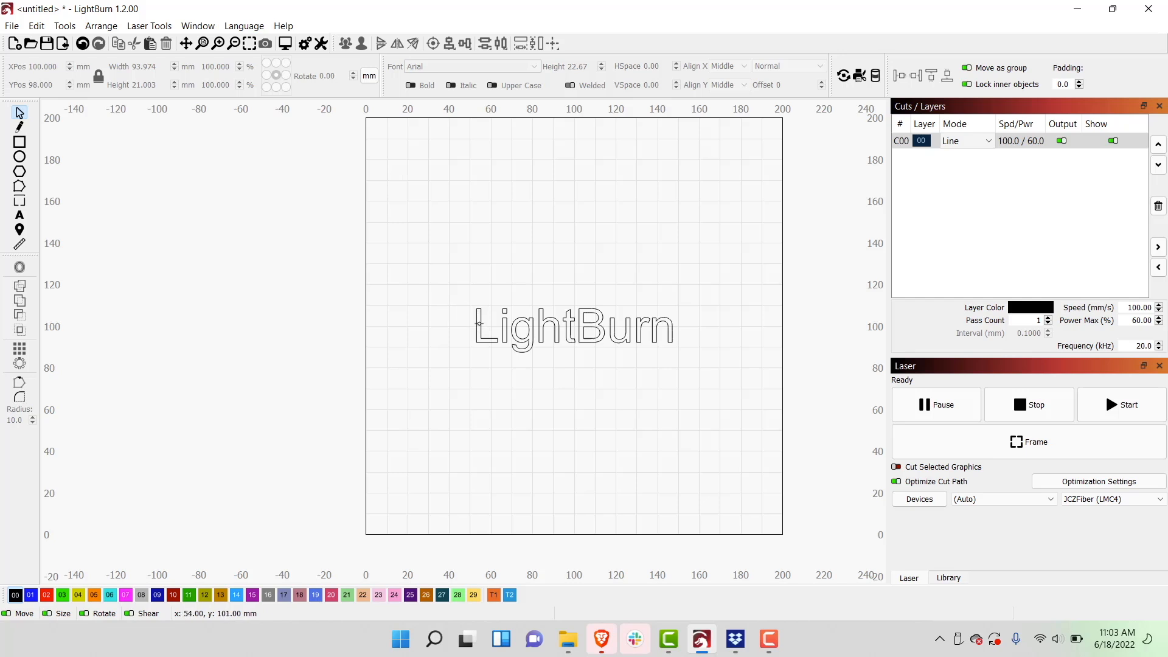
Try bold, italic and upper case styling on the LightBurn text, switching each one off again
{"action": "left_click", "coordinate": [480, 323]}
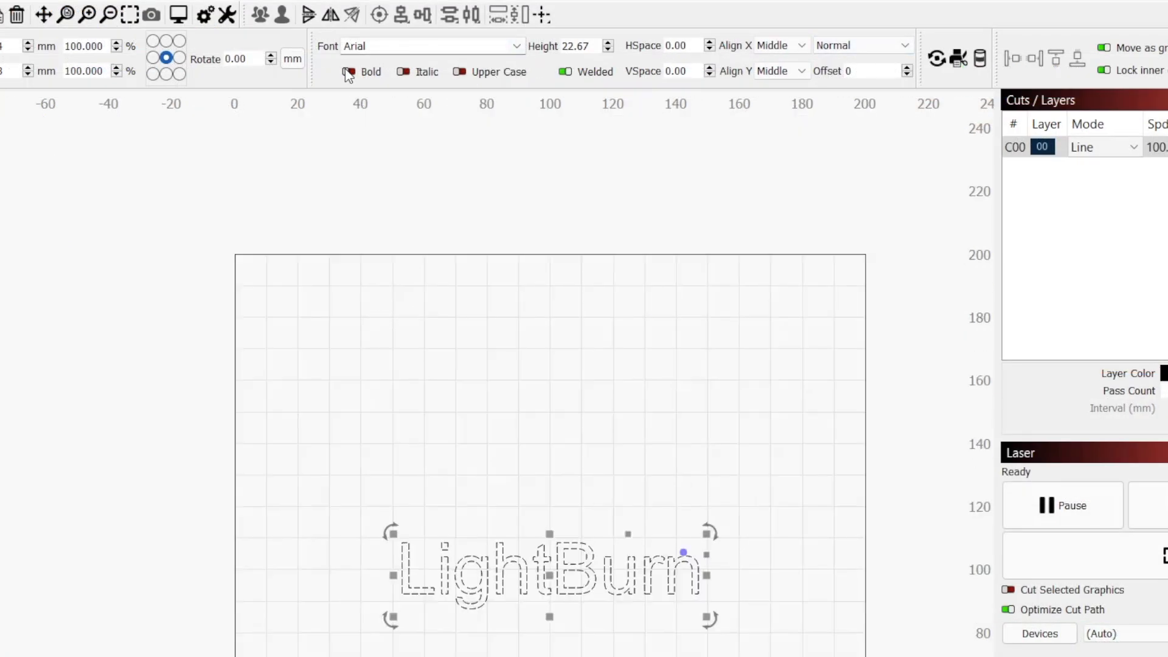
{"action": "left_click", "coordinate": [345, 70]}
{"action": "left_click", "coordinate": [346, 71]}
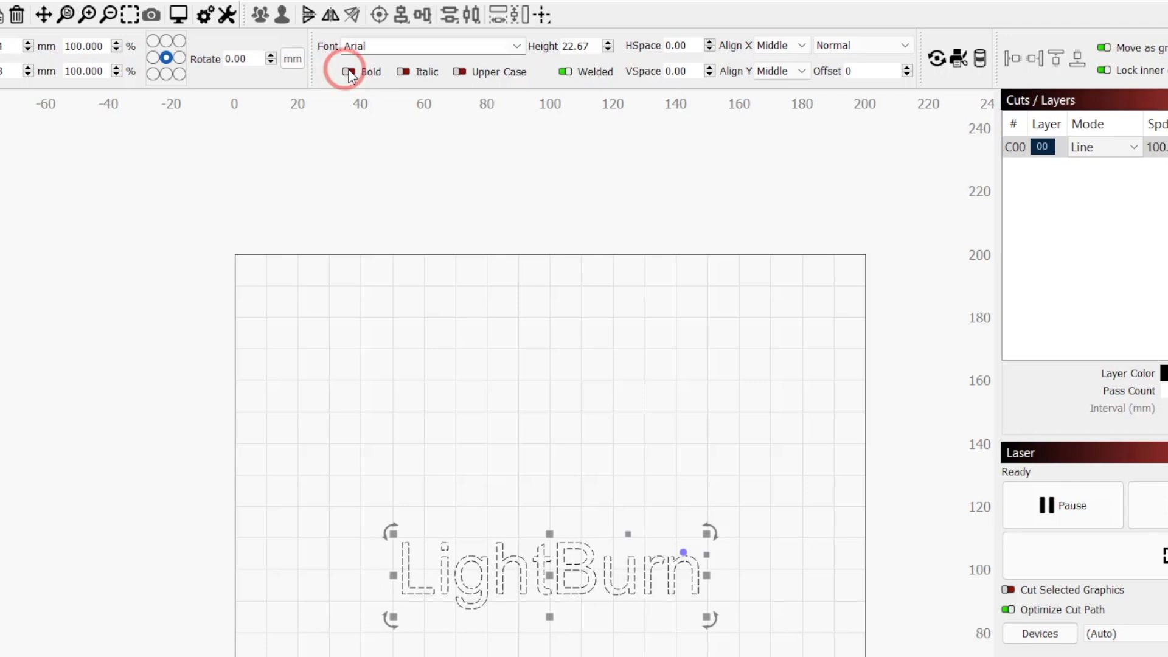
{"action": "left_click", "coordinate": [409, 73]}
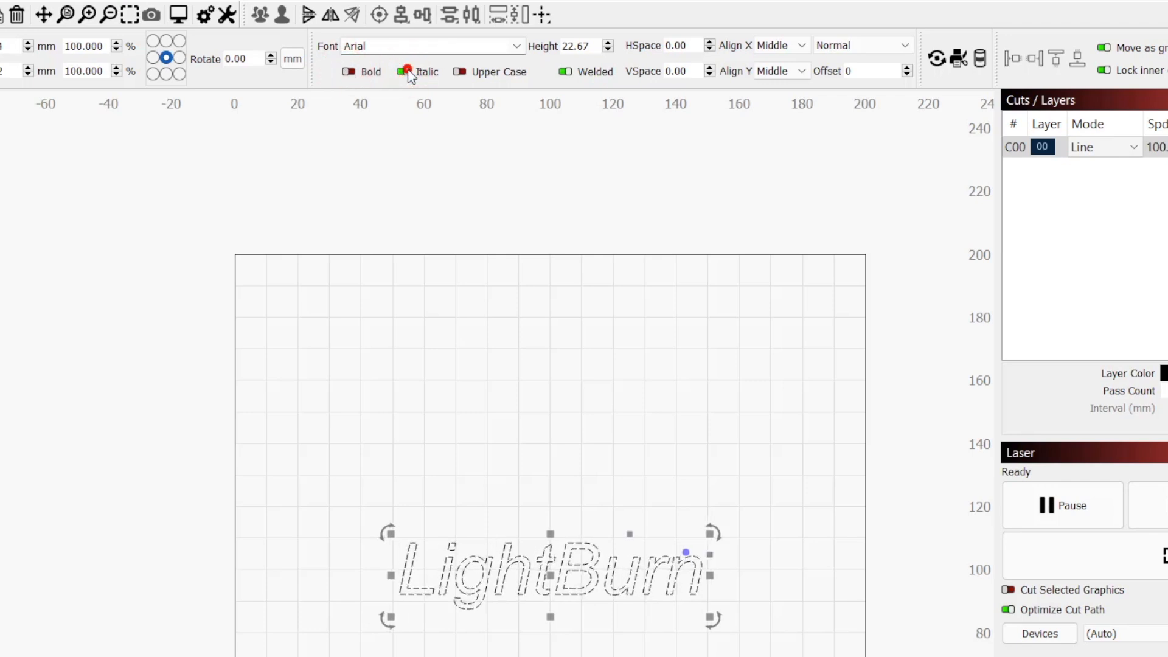
{"action": "left_click", "coordinate": [407, 73]}
{"action": "left_click", "coordinate": [461, 72]}
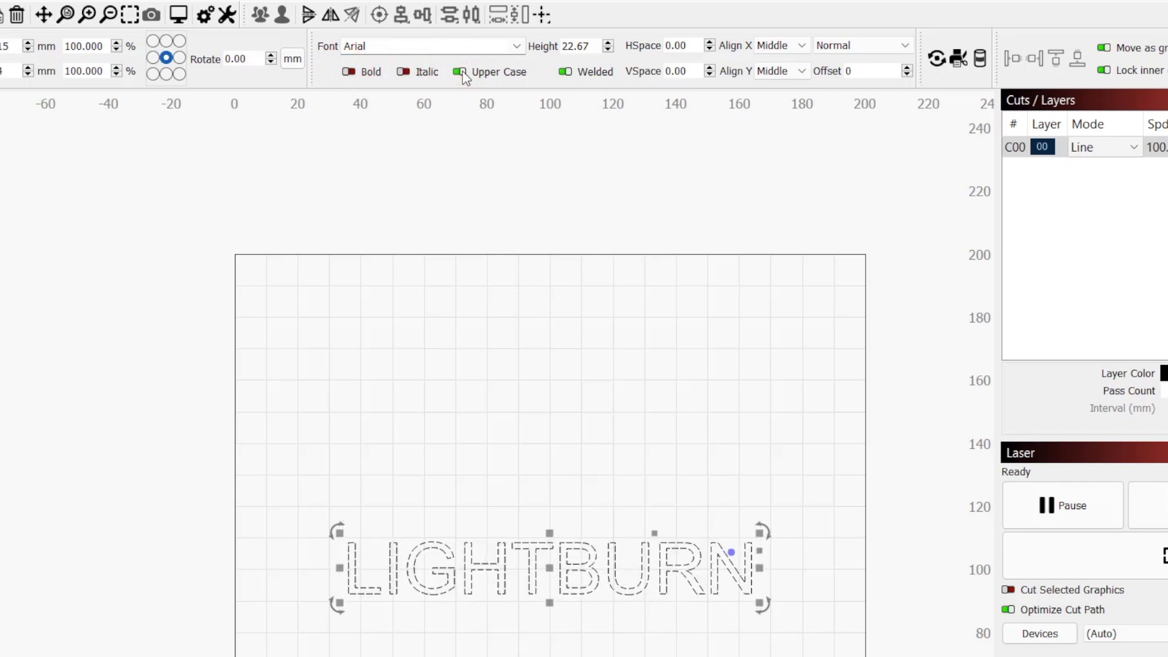
{"action": "left_click", "coordinate": [461, 72]}
Change the LightBurn text's font to Eras Demi ITC
{"action": "left_click", "coordinate": [514, 46]}
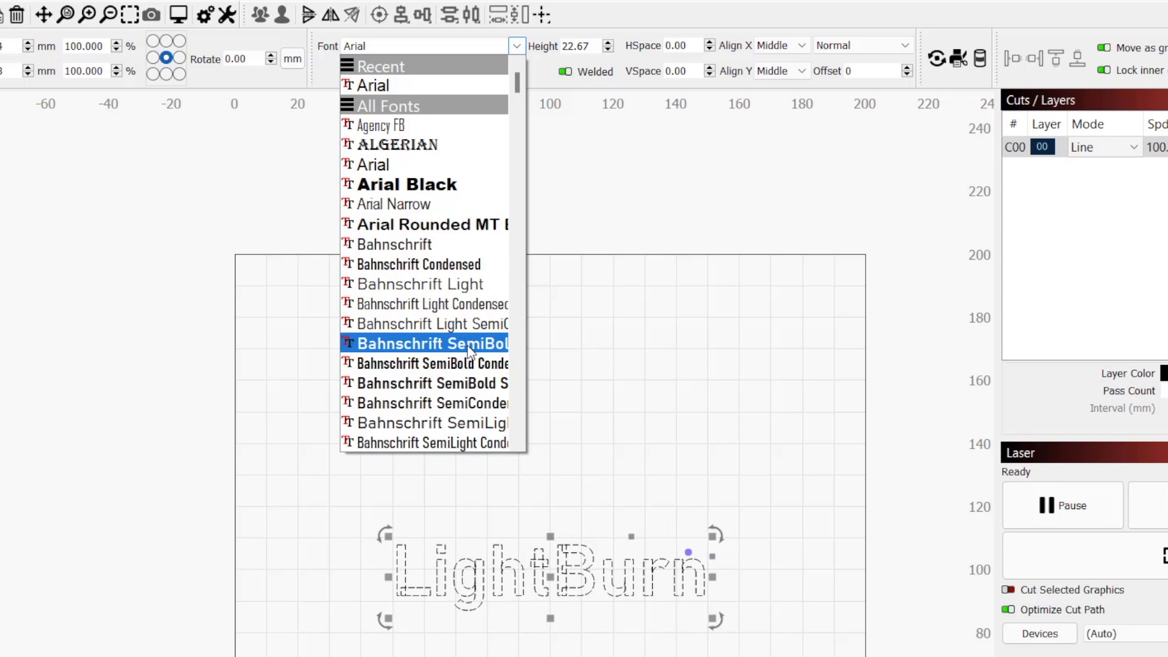
{"action": "scroll", "coordinate": [469, 352], "scroll_direction": "down", "scroll_amount": 2}
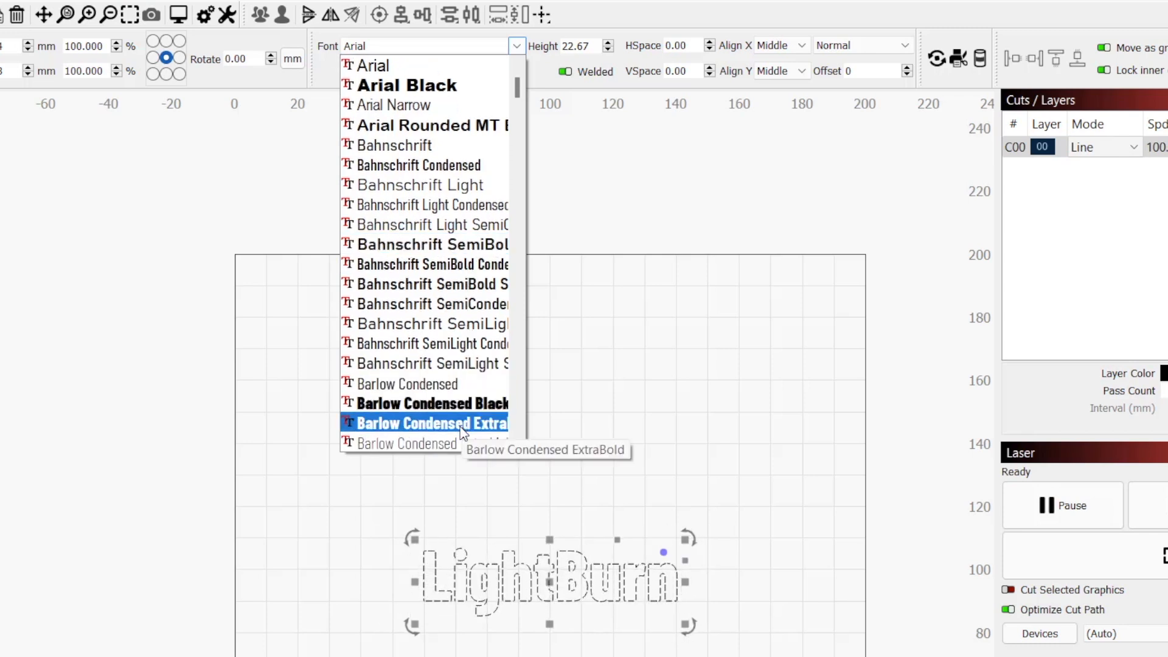
{"action": "scroll", "coordinate": [450, 410], "scroll_direction": "down", "scroll_amount": 5}
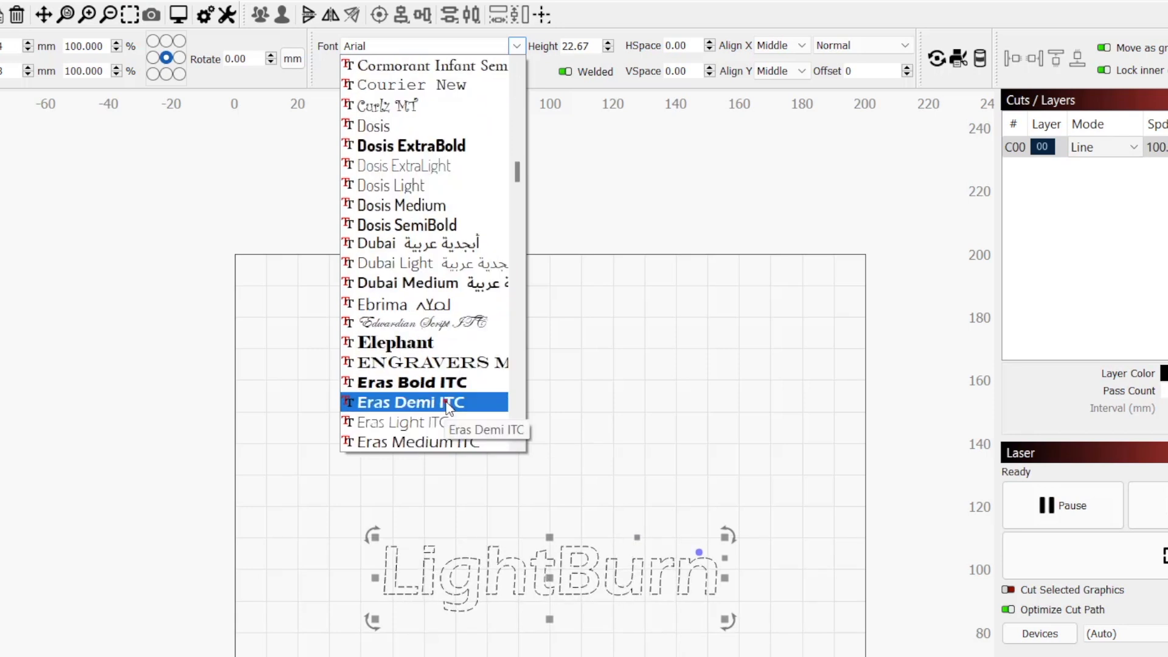
{"action": "left_click", "coordinate": [447, 402]}
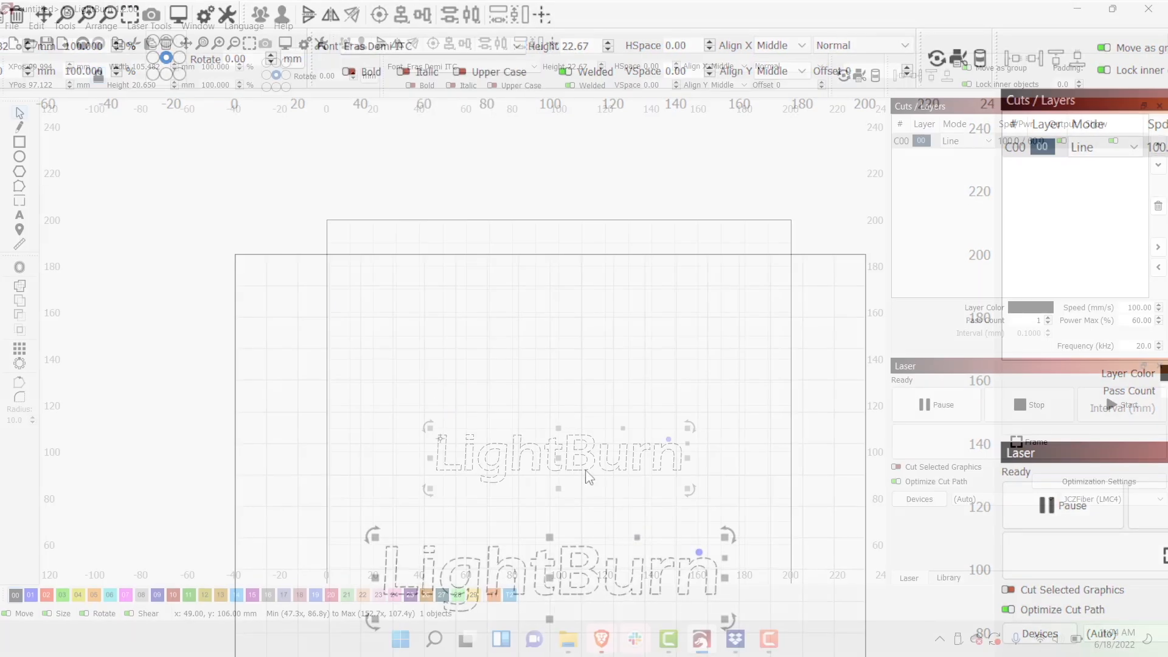
Try enlarging the text proportionally from its upper-left corner to about 223 mm wide and undo the resize
{"action": "left_click_drag", "start_coordinate": [431, 428], "coordinate": [382, 376]}
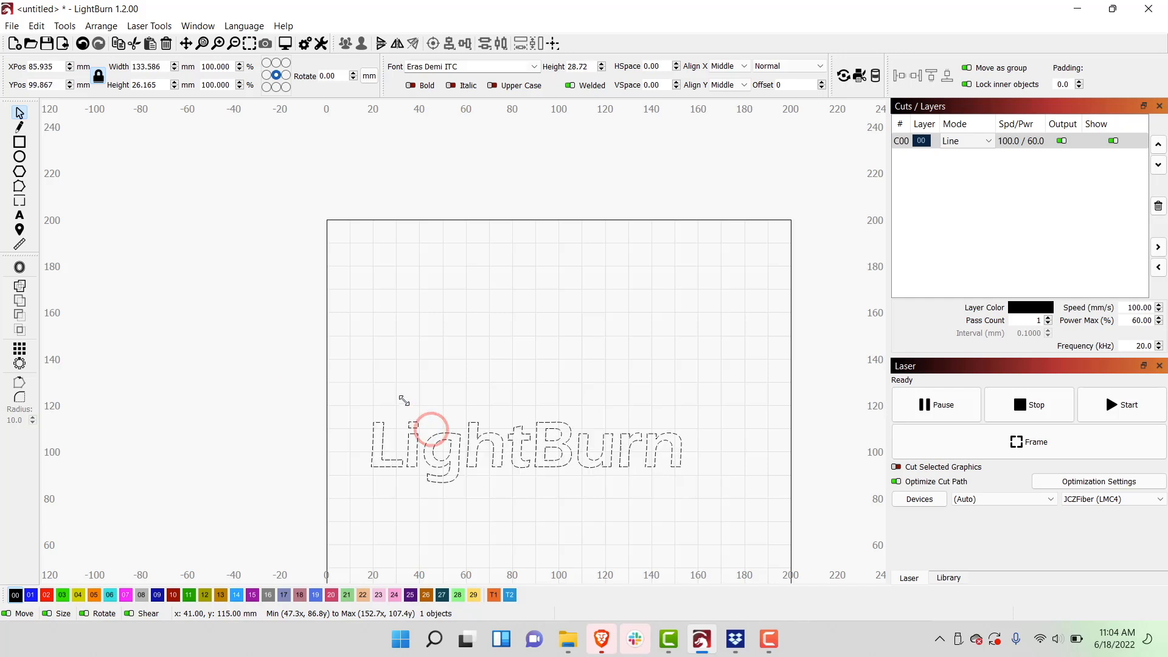
{"action": "left_click", "coordinate": [381, 376]}
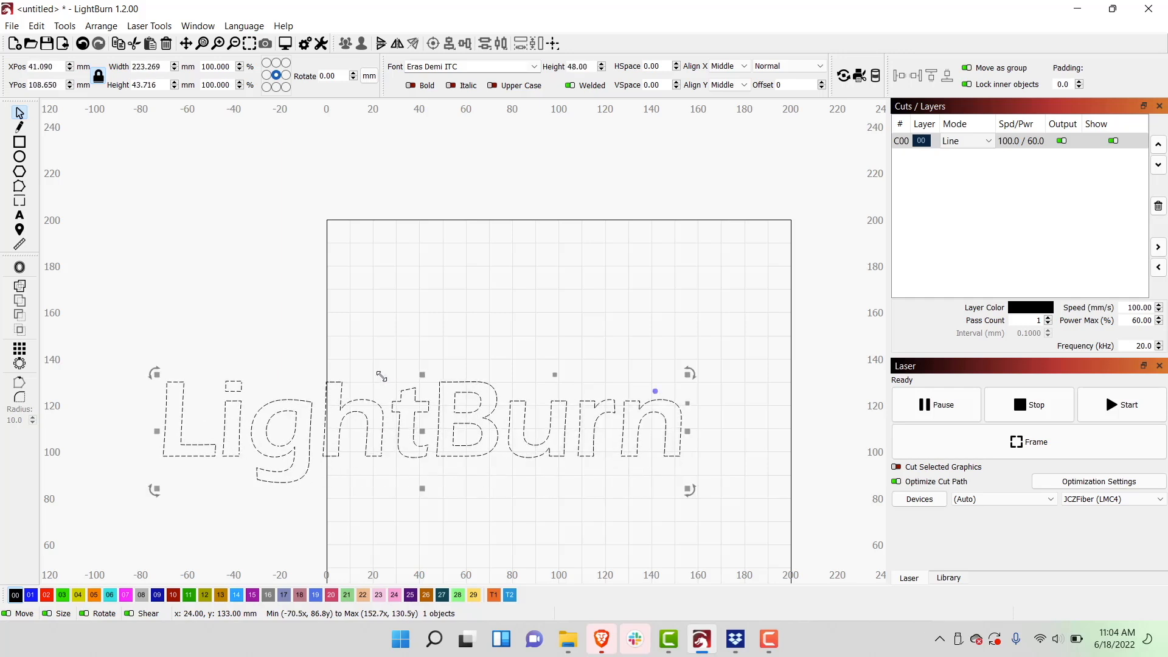
{"action": "key", "text": "ctrl+z"}
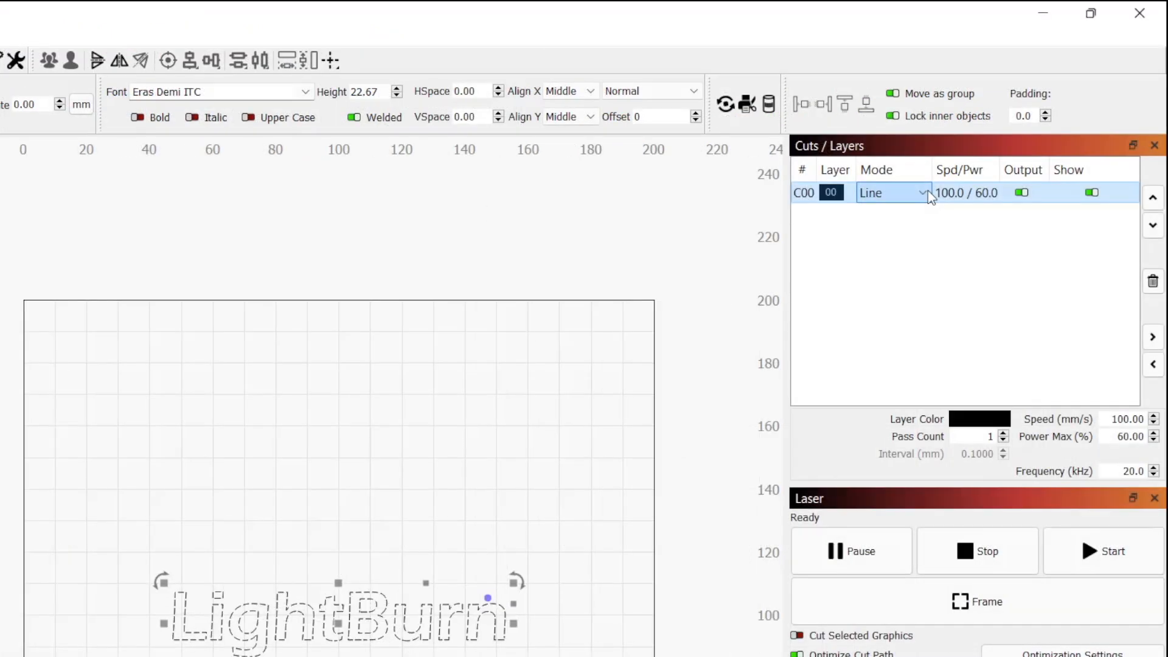
Set layer C00 to Fill mode and play its preview simulation, raising the playback speed to x 10
{"action": "left_click", "coordinate": [928, 191]}
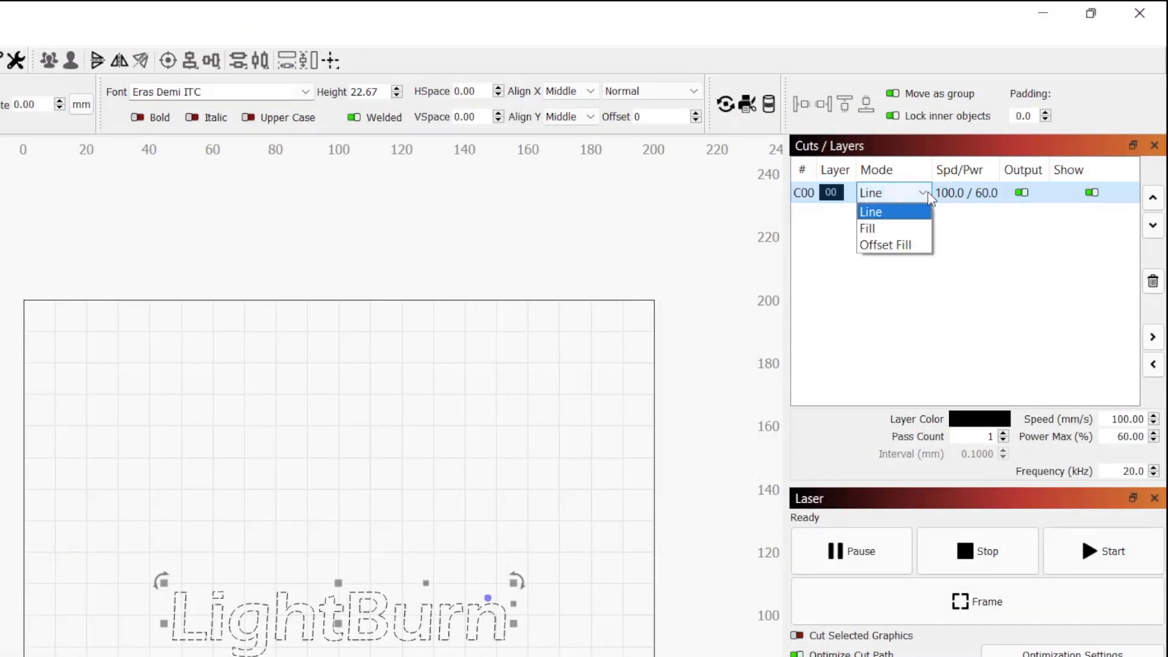
{"action": "left_click", "coordinate": [922, 229]}
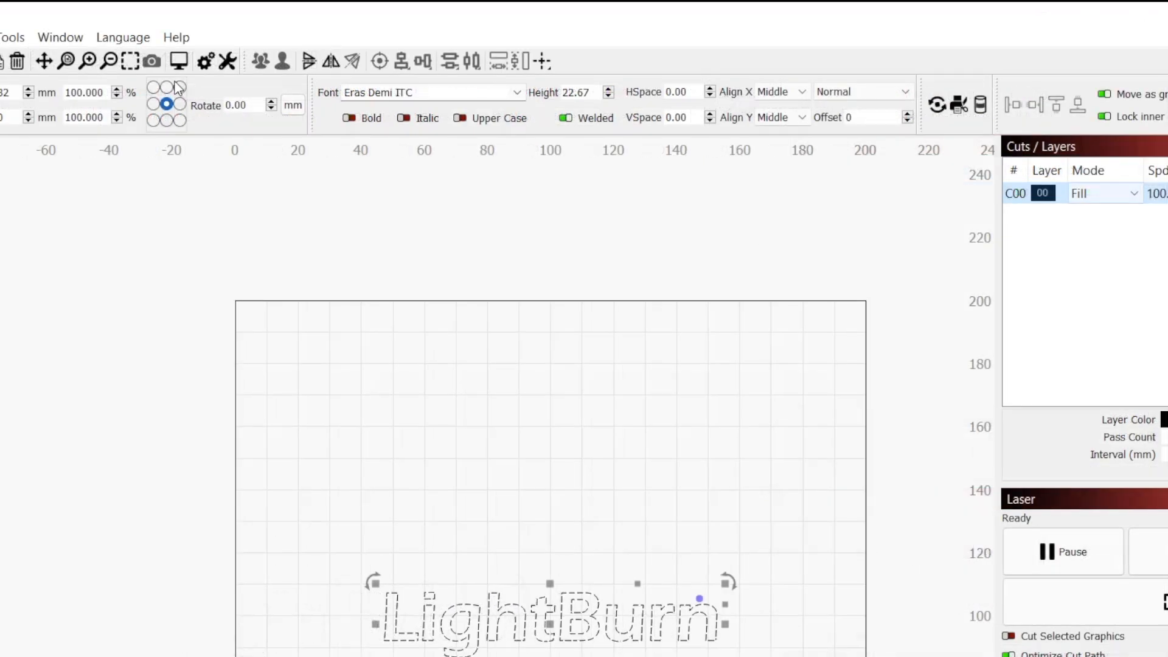
{"action": "left_click", "coordinate": [178, 61]}
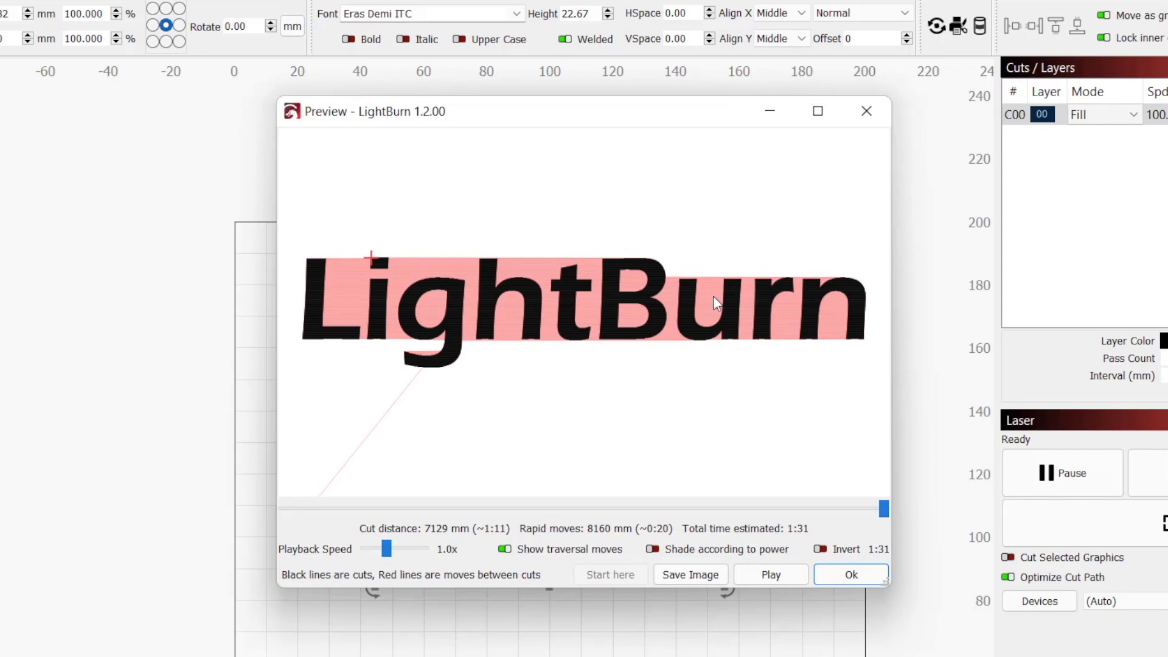
{"action": "left_click", "coordinate": [768, 582]}
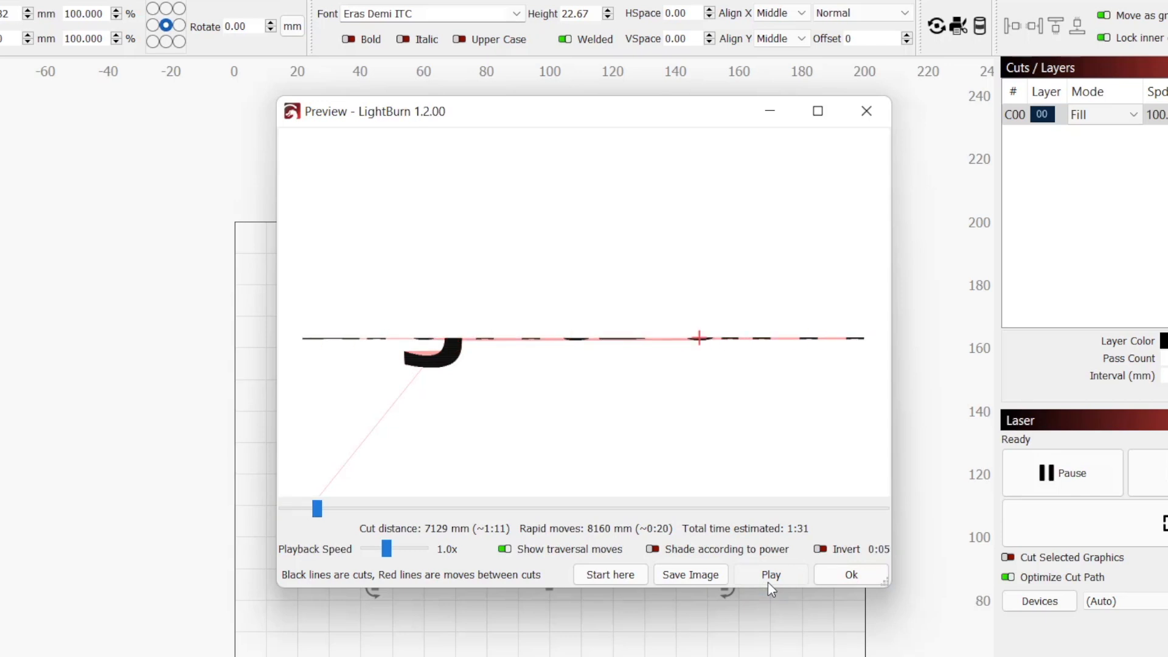
{"action": "left_click_drag", "start_coordinate": [388, 551], "coordinate": [407, 555]}
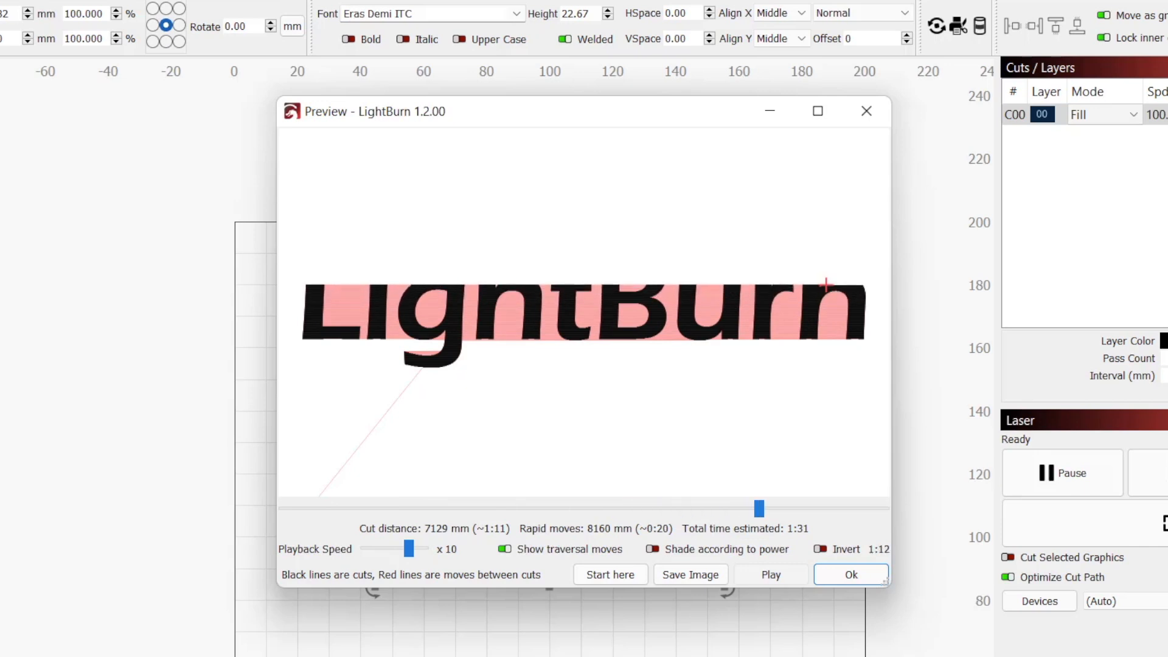
{"action": "left_click", "coordinate": [853, 574]}
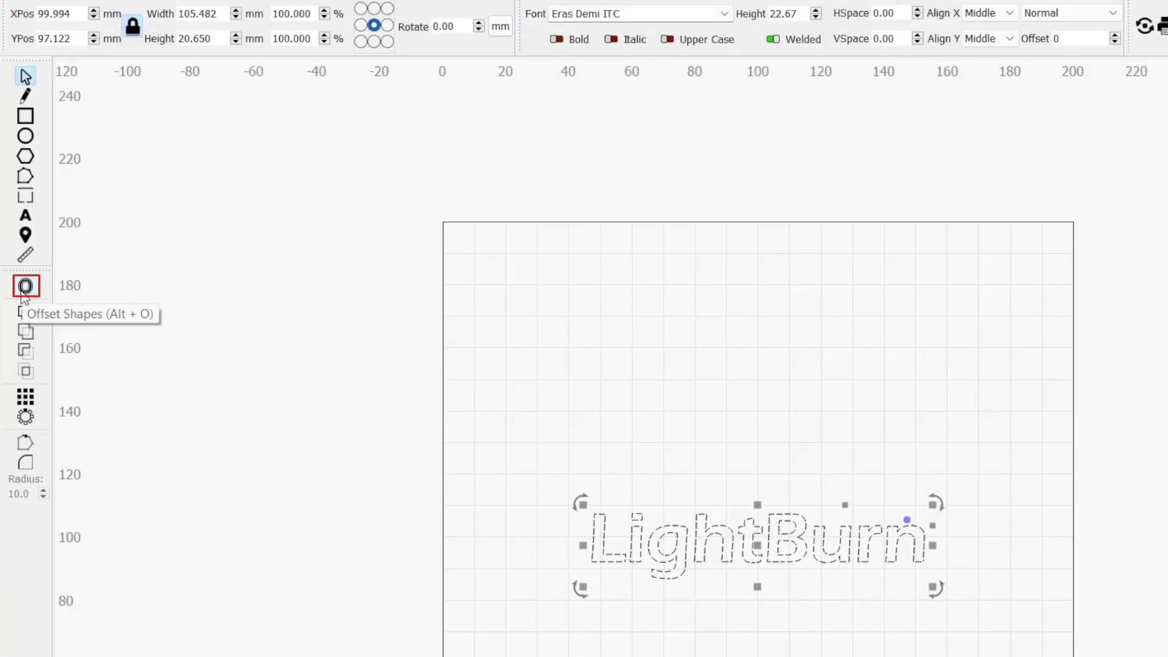
Start an offset of the LightBurn text and try the inward, both and outward directions and the bevel and corner styles
{"action": "left_click", "coordinate": [23, 292]}
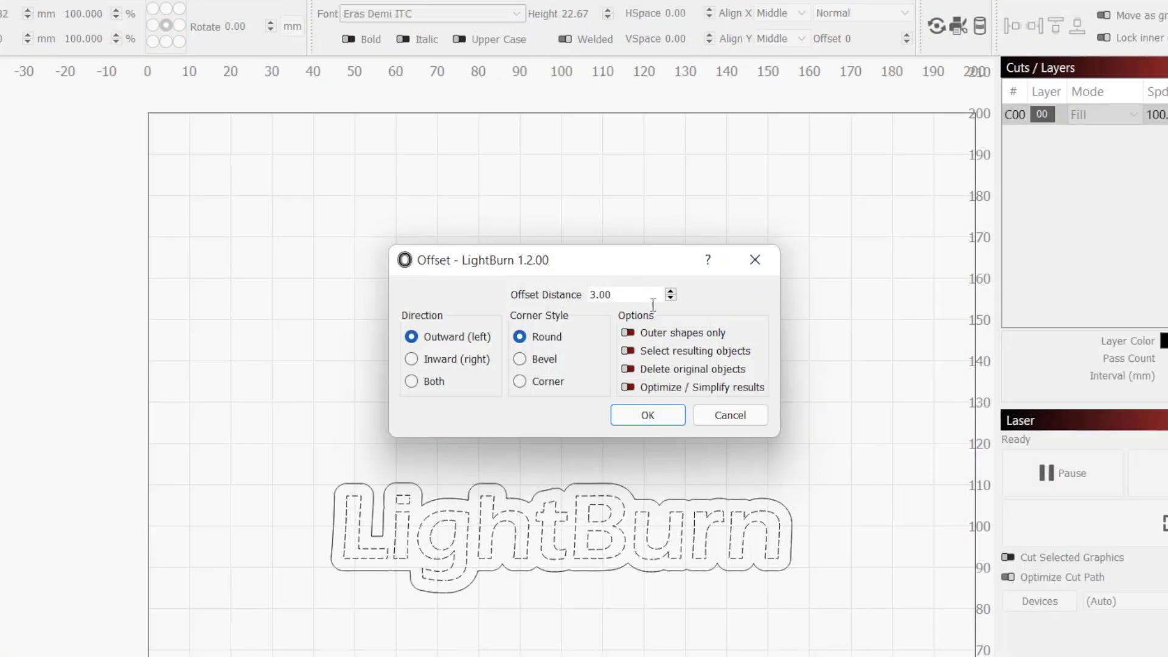
{"action": "left_click", "coordinate": [412, 359]}
{"action": "left_click", "coordinate": [411, 381]}
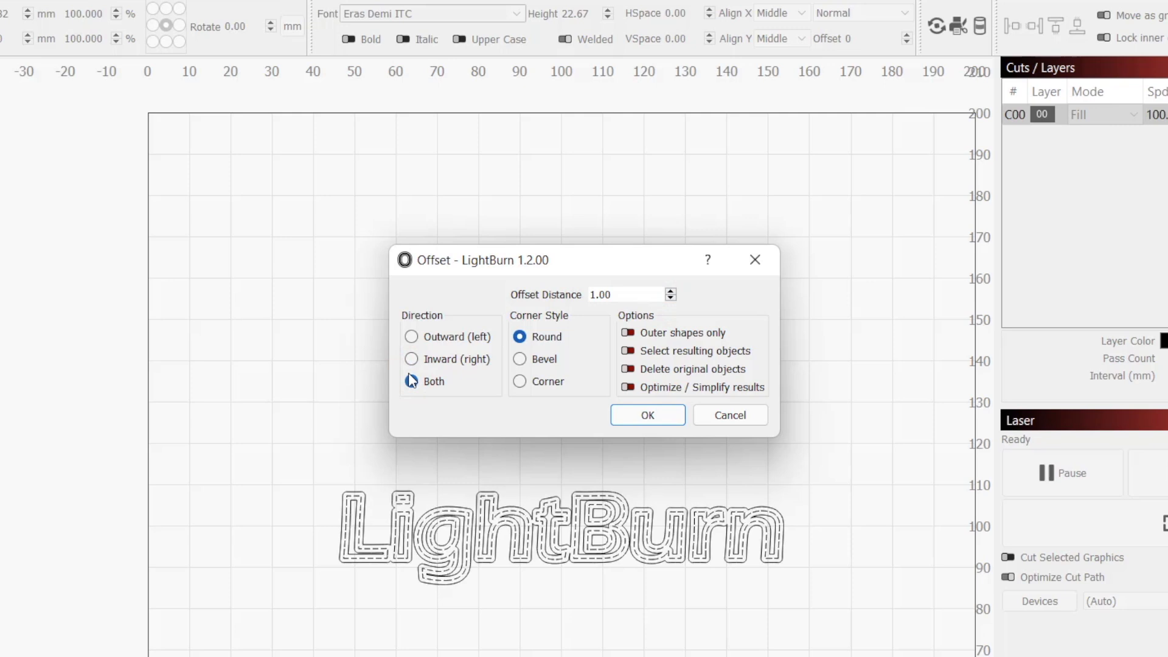
{"action": "left_click", "coordinate": [412, 336]}
{"action": "left_click", "coordinate": [519, 358]}
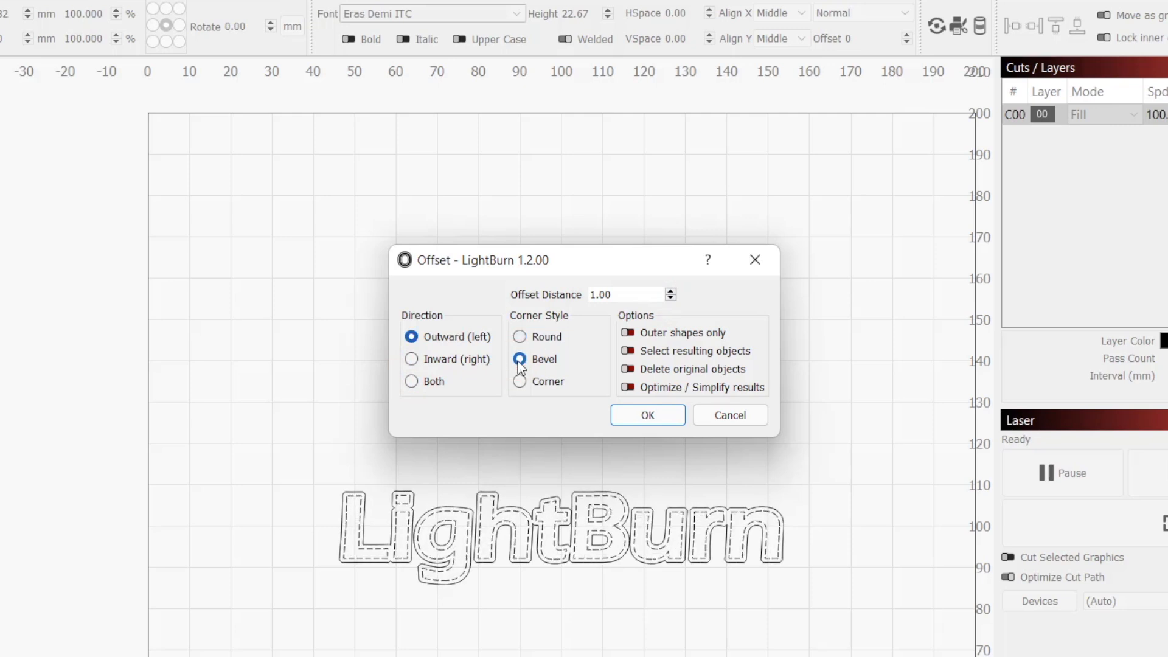
{"action": "left_click", "coordinate": [521, 381]}
Try larger offset distances for the text outline, including 5 mm and 6 mm
{"action": "left_click", "coordinate": [669, 290]}
{"action": "left_click", "coordinate": [670, 291]}
{"action": "left_click", "coordinate": [671, 289]}
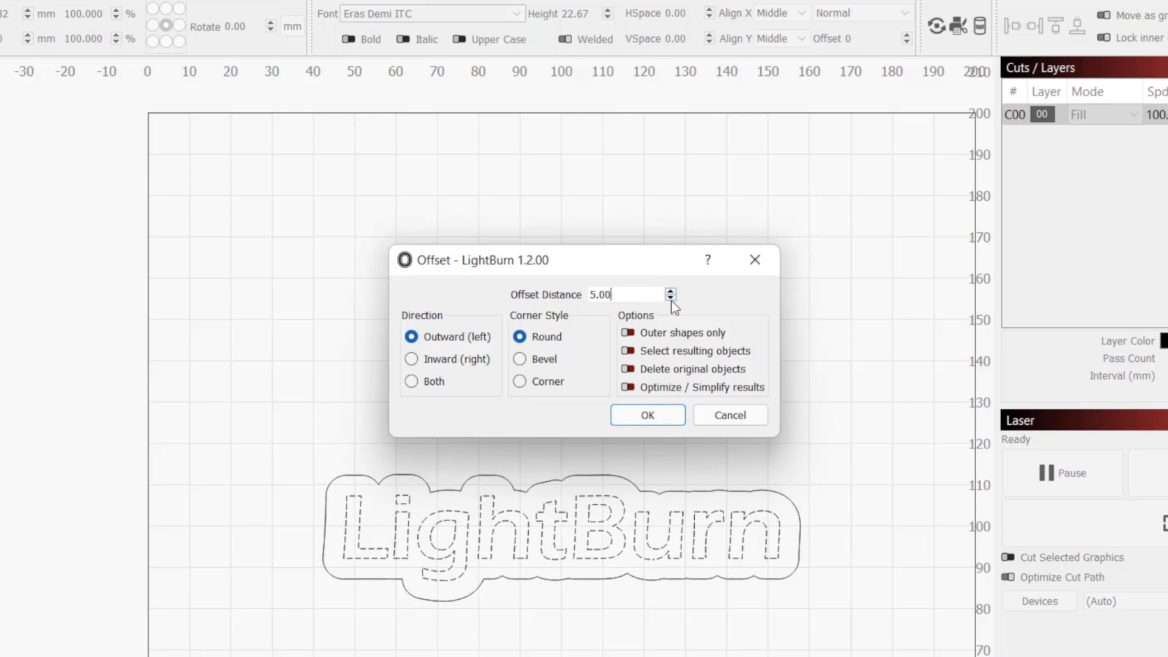
{"action": "left_click", "coordinate": [671, 298]}
{"action": "left_click", "coordinate": [670, 298]}
{"action": "double_click", "coordinate": [642, 295]}
{"action": "type", "text": "6"}
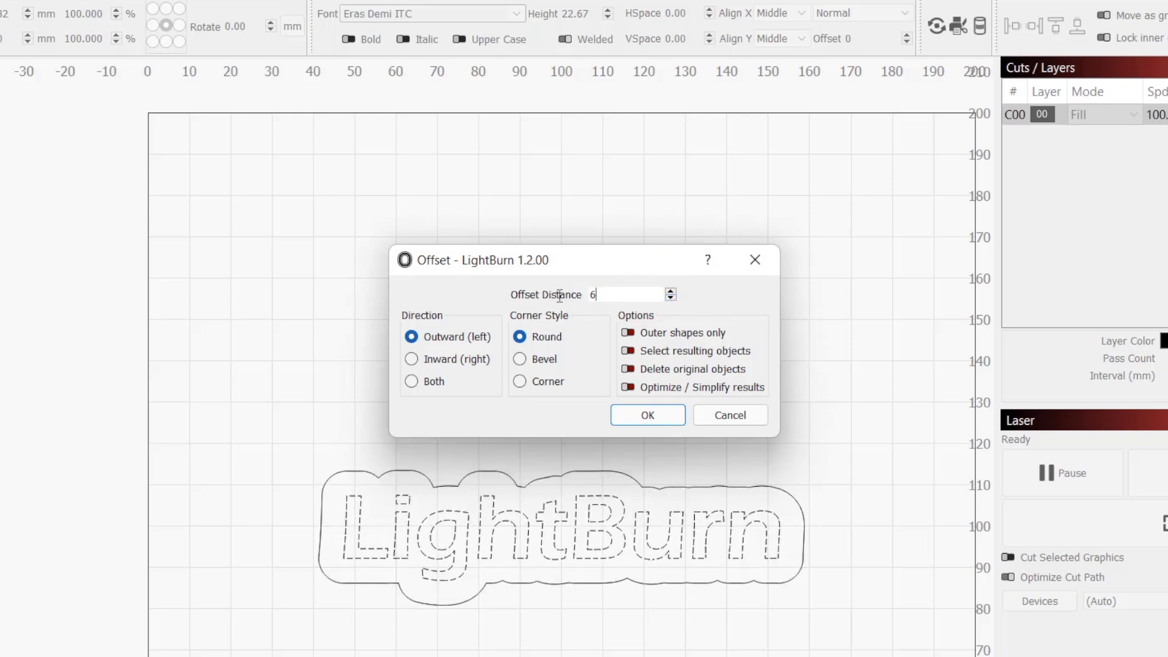
Set the offset distance to 3 mm and create the outward offset with round corners around the text
{"action": "double_click", "coordinate": [599, 295]}
{"action": "scroll", "coordinate": [593, 293], "scroll_direction": "up", "scroll_amount": 2}
{"action": "scroll", "coordinate": [594, 294], "scroll_direction": "down", "scroll_amount": 2}
{"action": "scroll", "coordinate": [593, 294], "scroll_direction": "down", "scroll_amount": 1}
{"action": "scroll", "coordinate": [593, 294], "scroll_direction": "down", "scroll_amount": 1}
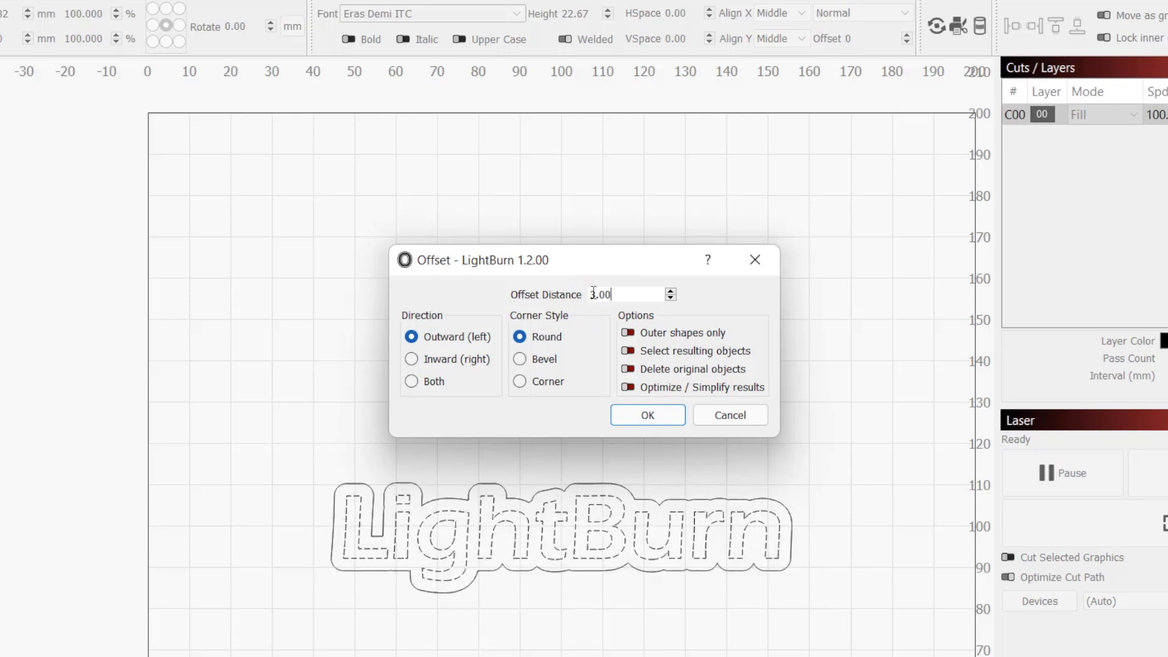
{"action": "left_click_drag", "start_coordinate": [617, 264], "coordinate": [337, 200]}
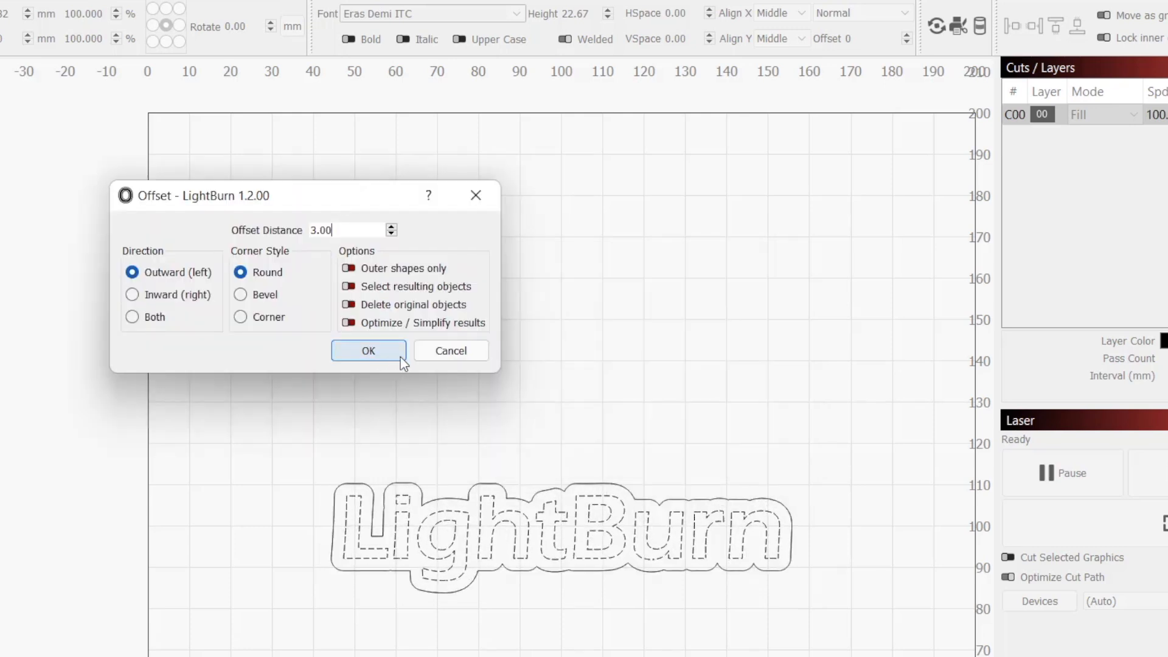
{"action": "left_click", "coordinate": [369, 351]}
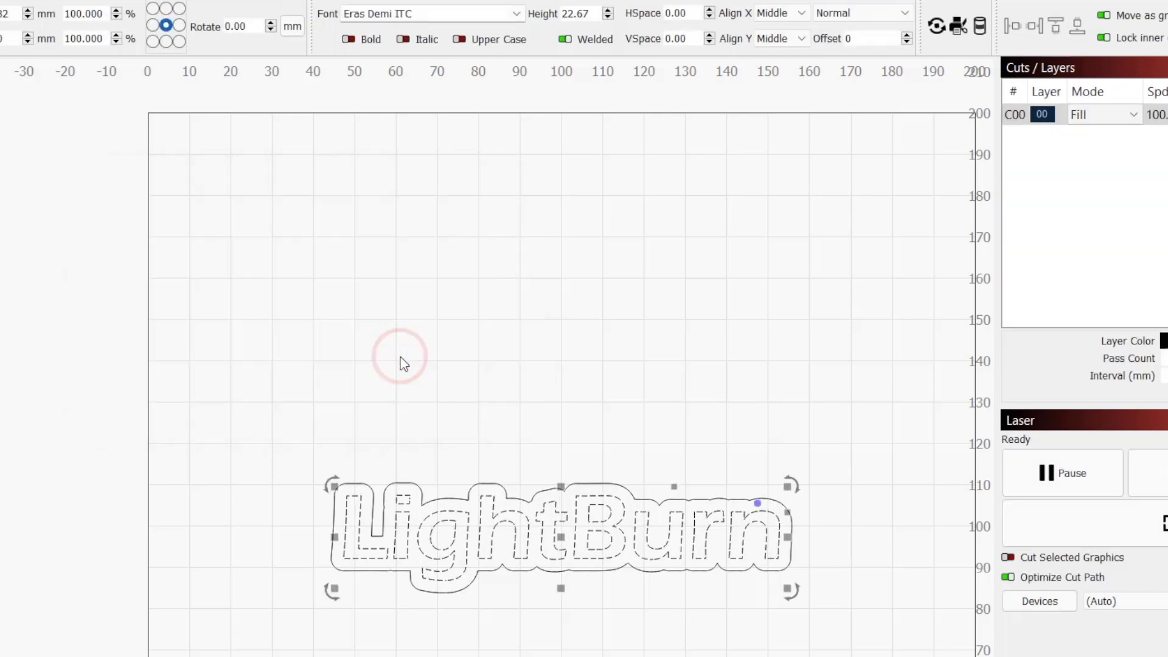
Select only the outer offset outline and assign it to the red layer 02
{"action": "left_click", "coordinate": [550, 502]}
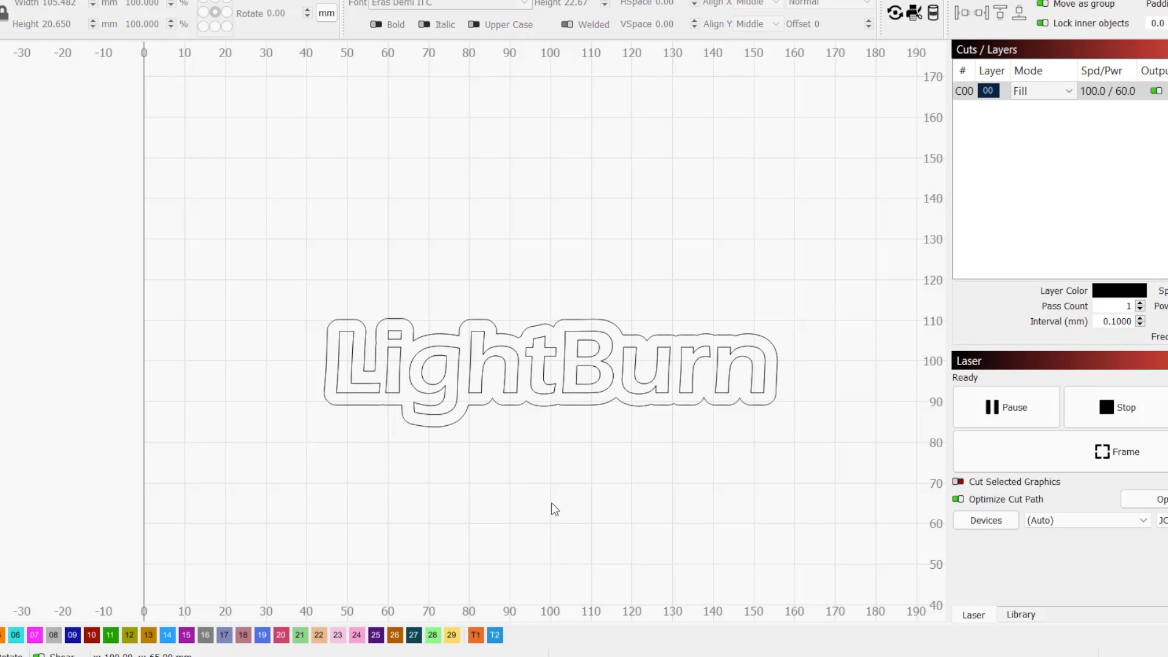
{"action": "left_click", "coordinate": [514, 408]}
{"action": "left_click", "coordinate": [514, 407]}
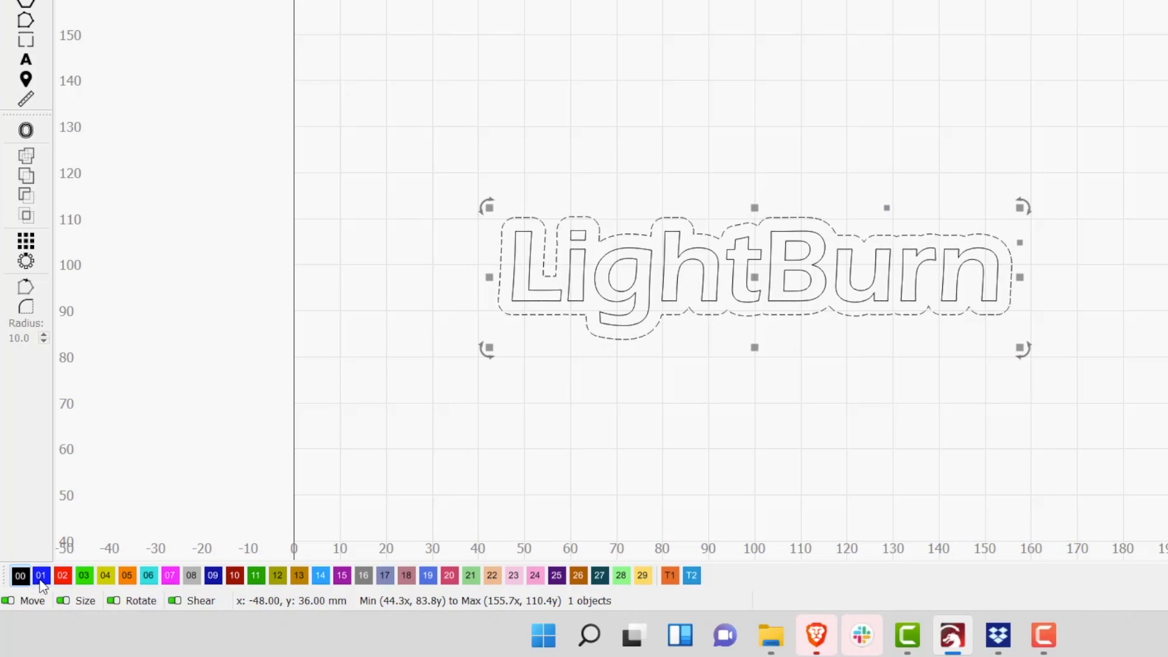
{"action": "left_click", "coordinate": [63, 581]}
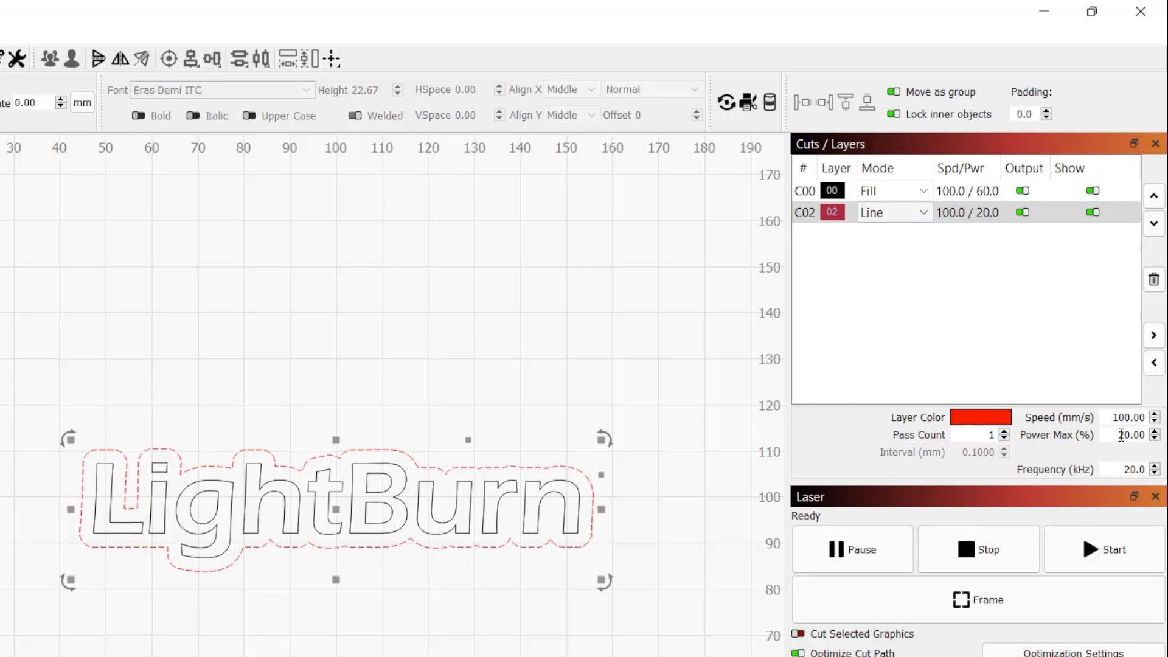
Set the maximum power of layer C02 to 80%
{"action": "left_click_drag", "start_coordinate": [1117, 434], "coordinate": [1126, 438]}
{"action": "type", "text": "8"}
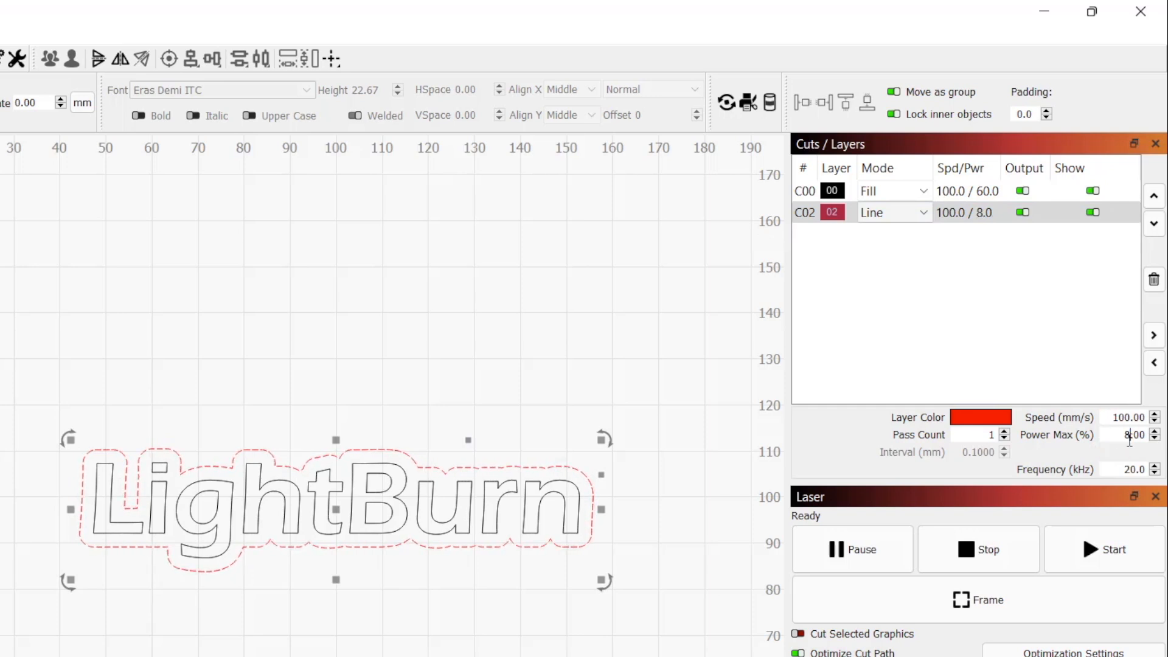
{"action": "key", "text": "Return"}
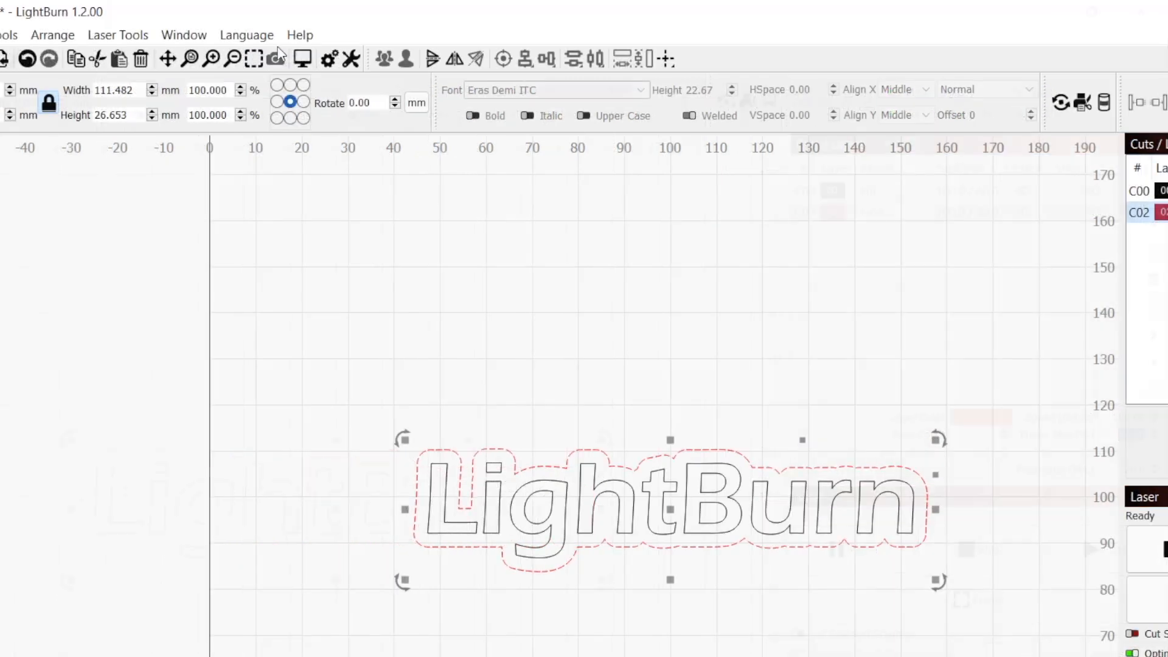
Preview the job with the filled text and outline cut and play the simulation
{"action": "left_click", "coordinate": [303, 57]}
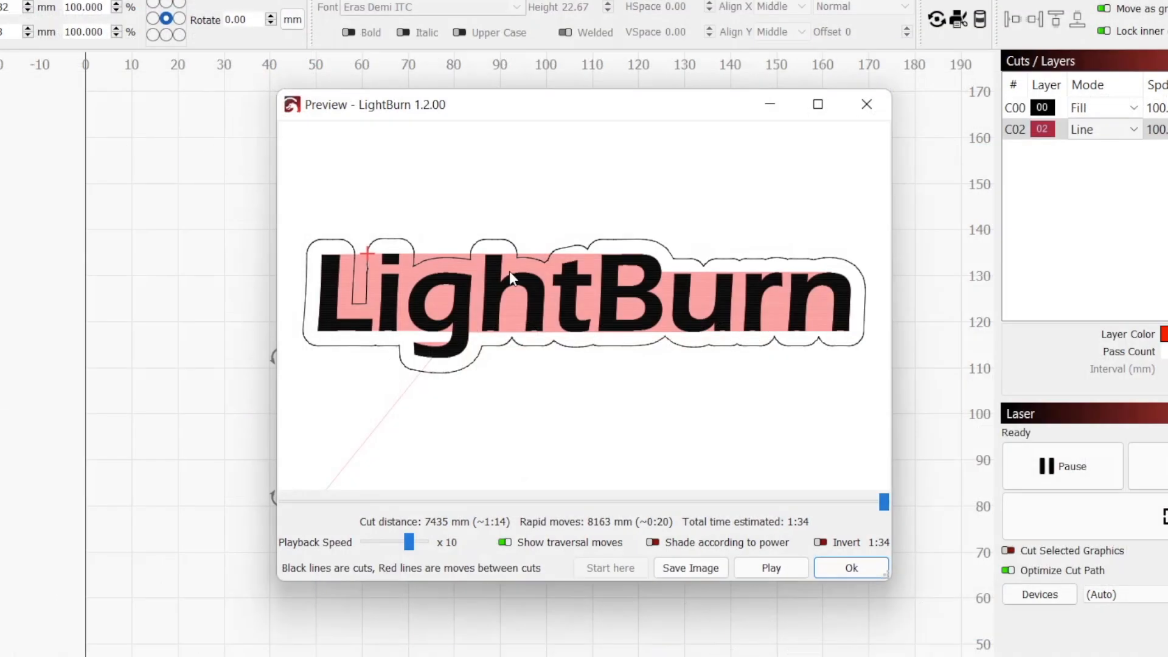
{"action": "left_click", "coordinate": [792, 567]}
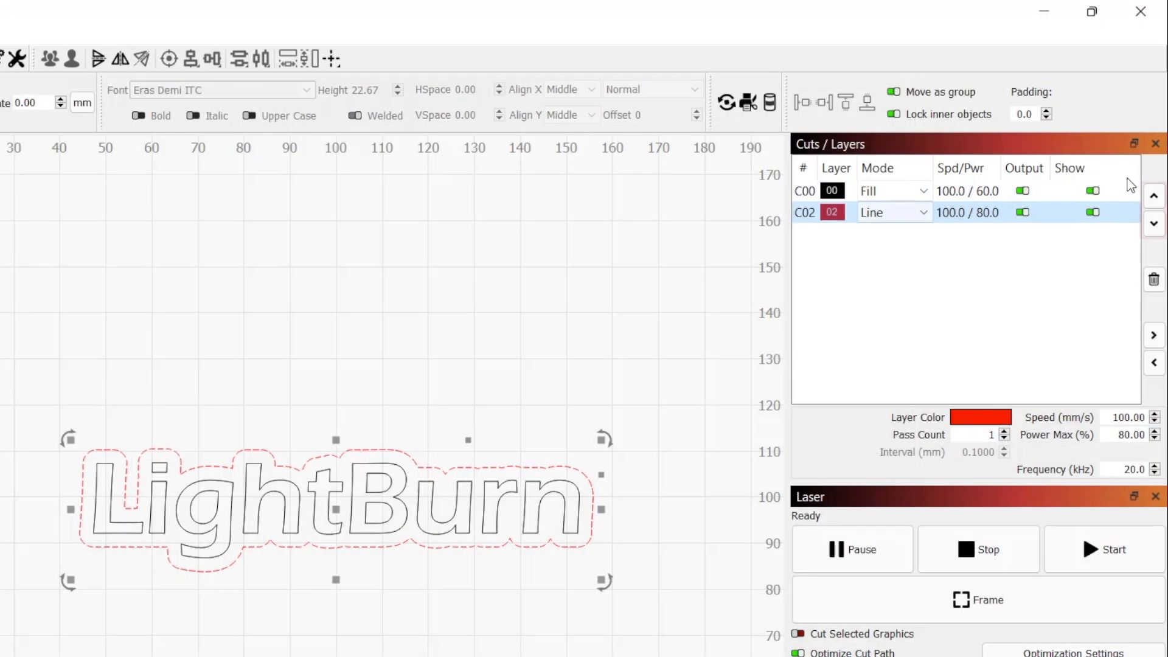
Try moving layer C02 above C00 in the cut order and move C00 back to first place
{"action": "left_click", "coordinate": [1154, 196]}
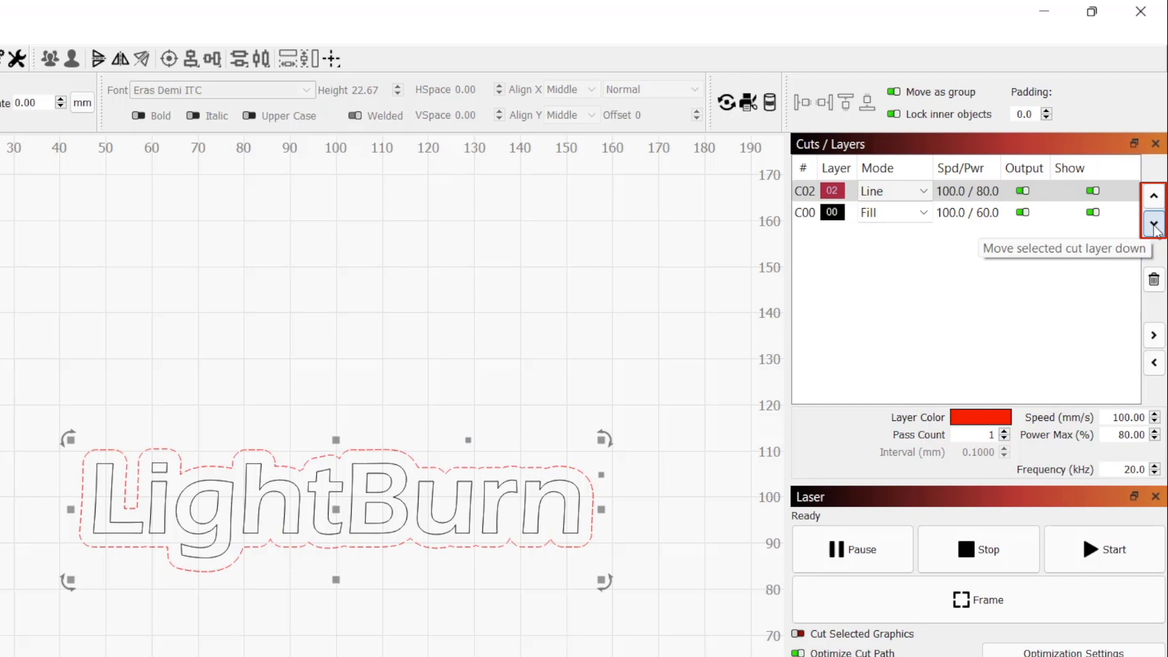
{"action": "left_click", "coordinate": [971, 212]}
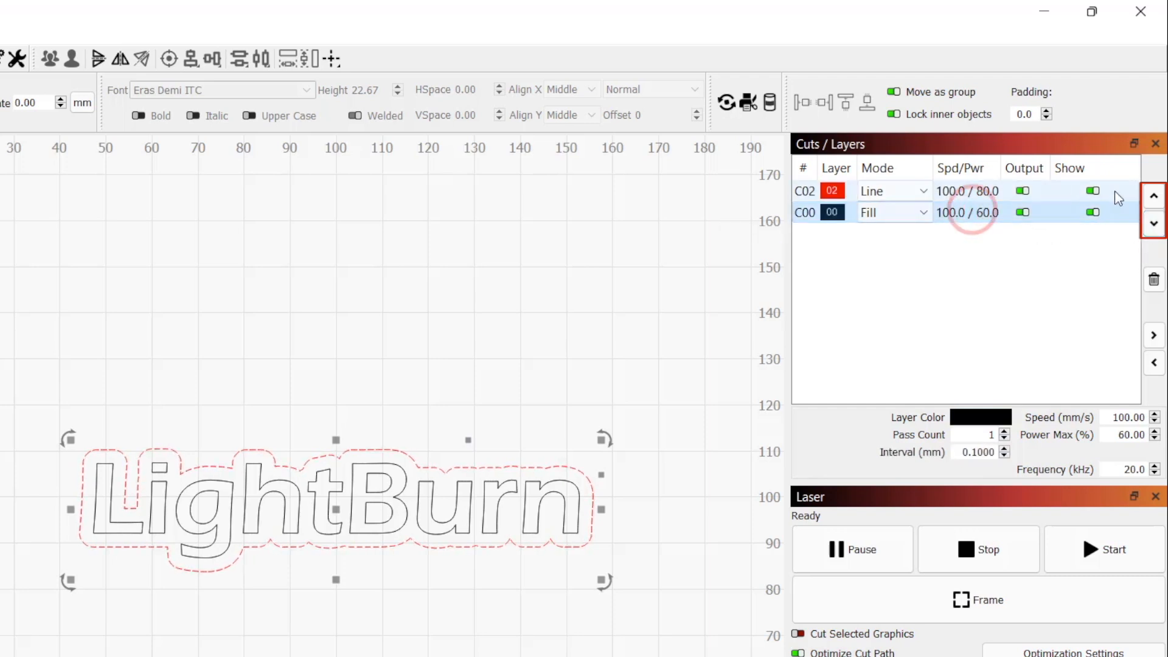
{"action": "left_click", "coordinate": [1153, 198]}
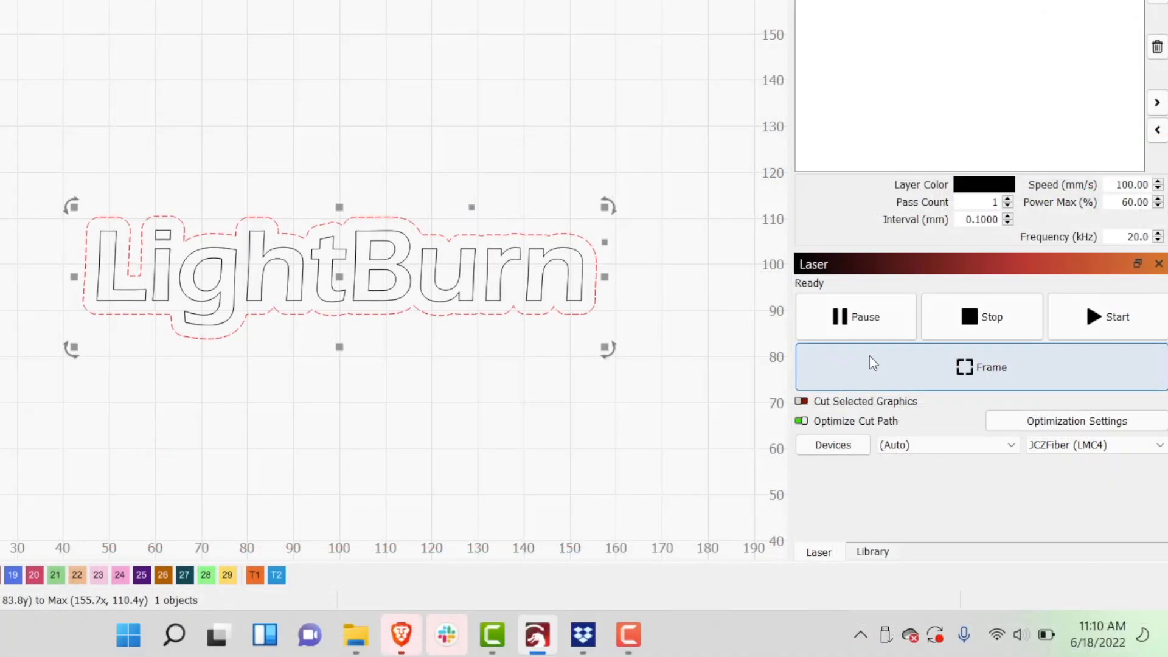
Frame the job with the laser and scale the text and its outline proportionally to 70%
{"action": "left_click", "coordinate": [929, 373]}
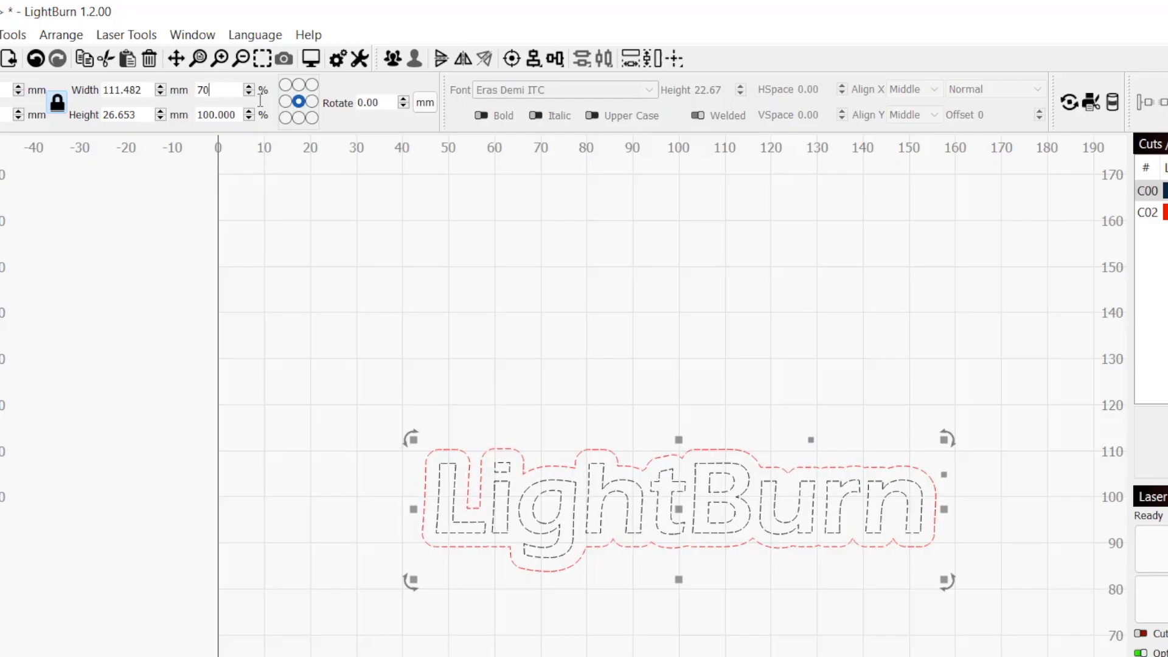
{"action": "key", "text": "Return"}
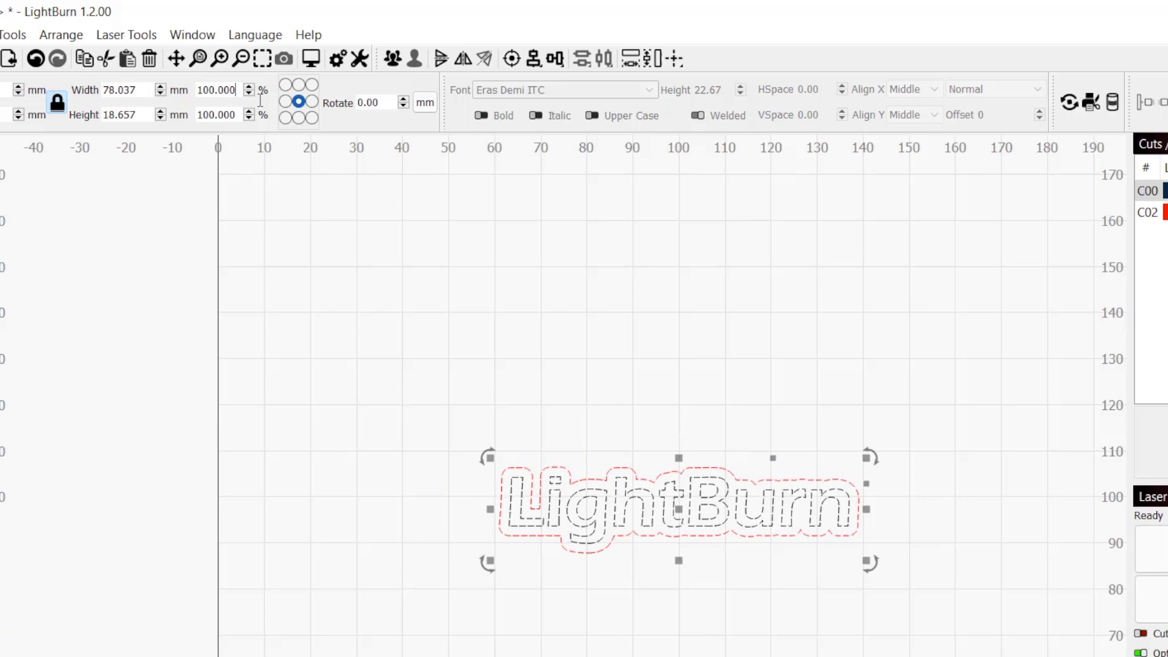